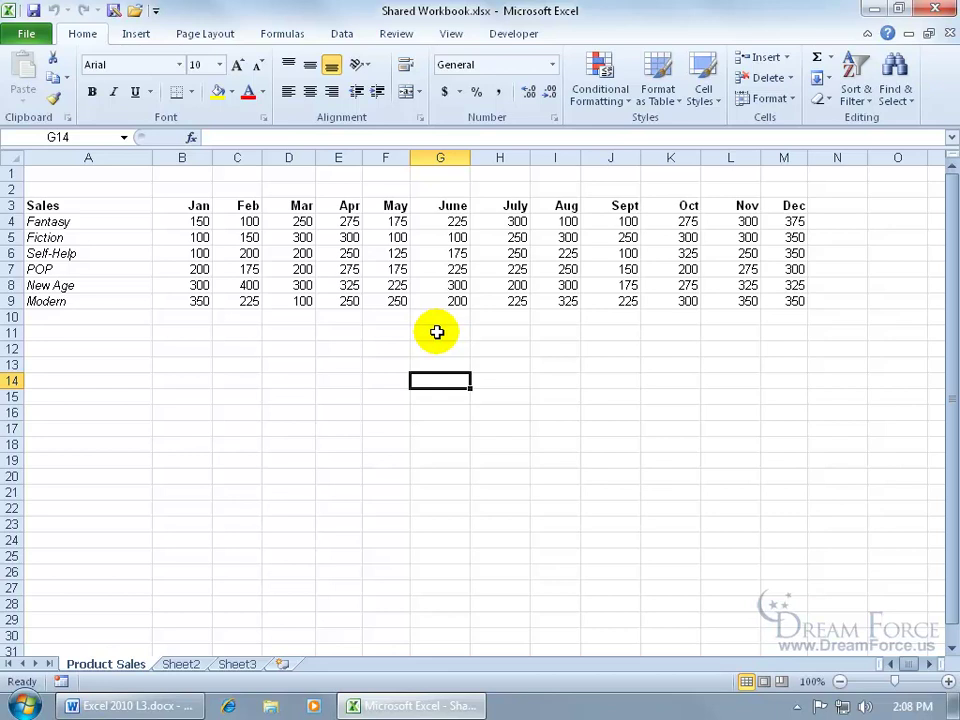
# In the workbook sharing settings, allow changes by more than one user at the same time
pyautogui.click(397, 34)
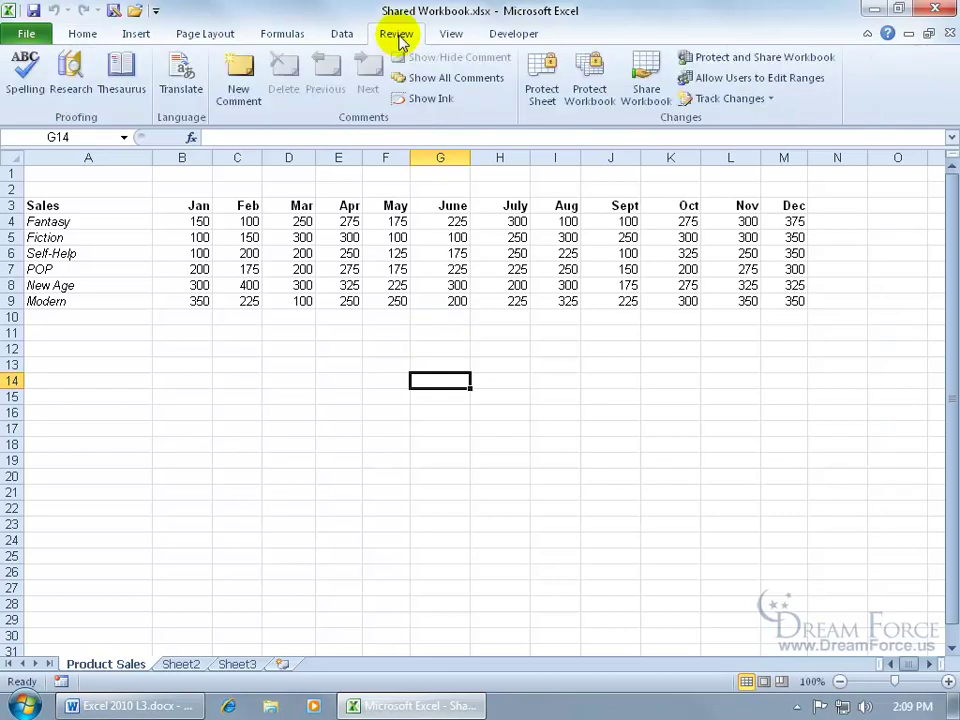
pyautogui.click(648, 97)
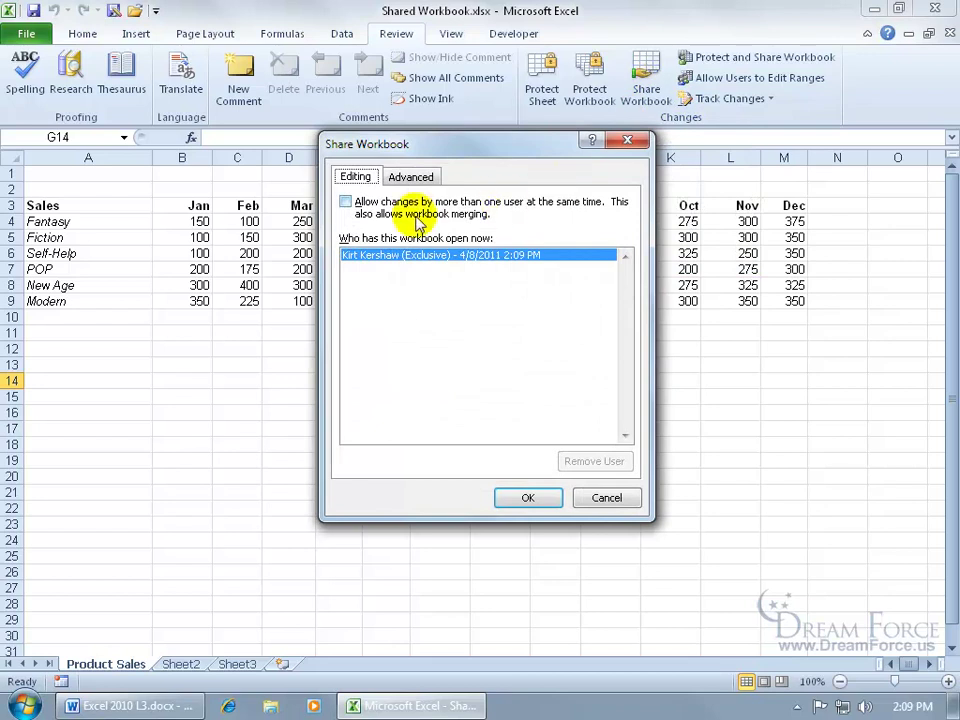
pyautogui.click(347, 203)
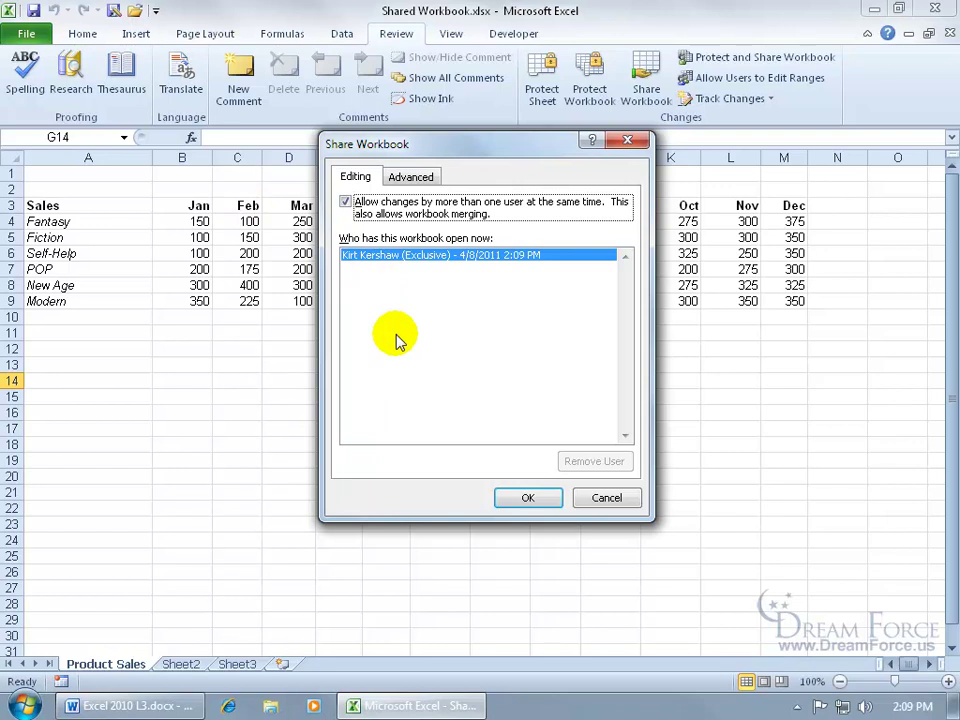
# Set the shared workbook's change history to be kept for 10 days
pyautogui.click(414, 176)
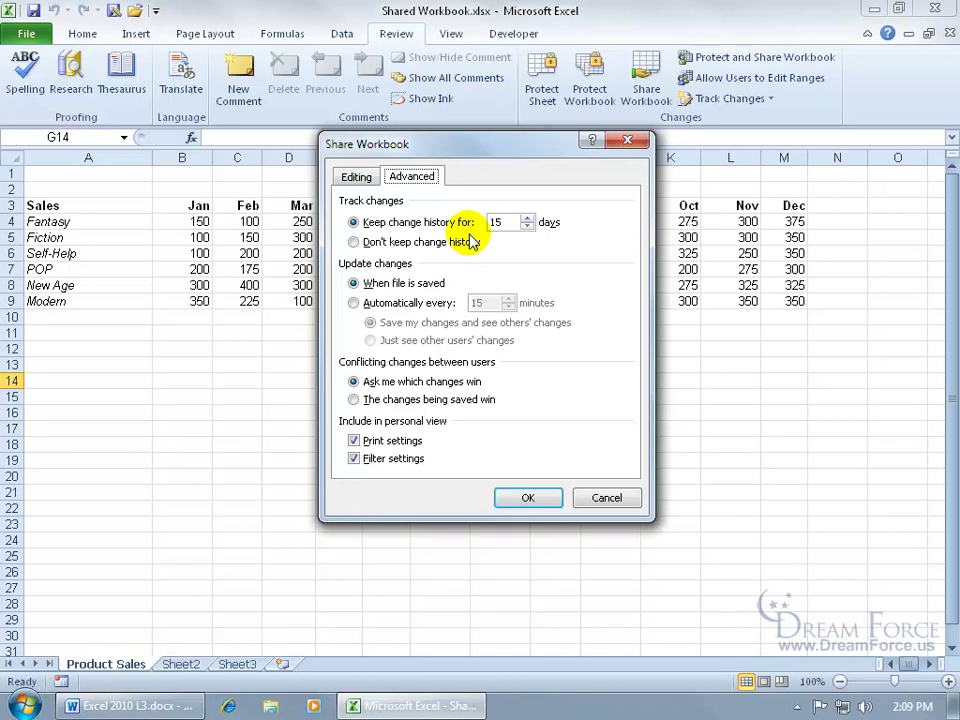
pyautogui.click(527, 226)
pyautogui.click(527, 226)
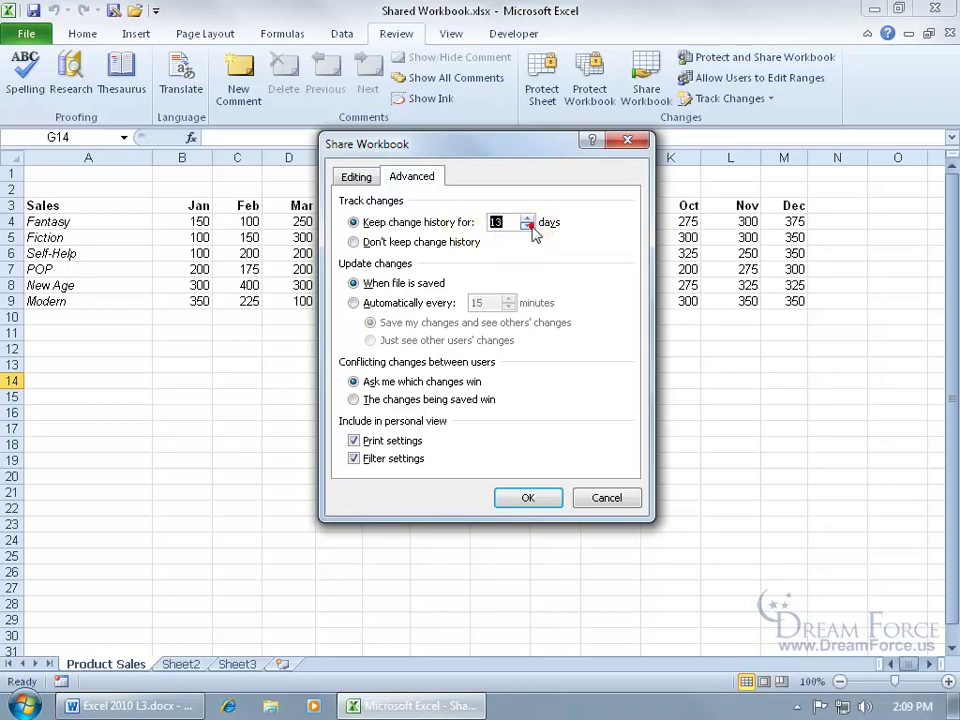
pyautogui.click(527, 226)
pyautogui.click(527, 226)
pyautogui.click(527, 226)
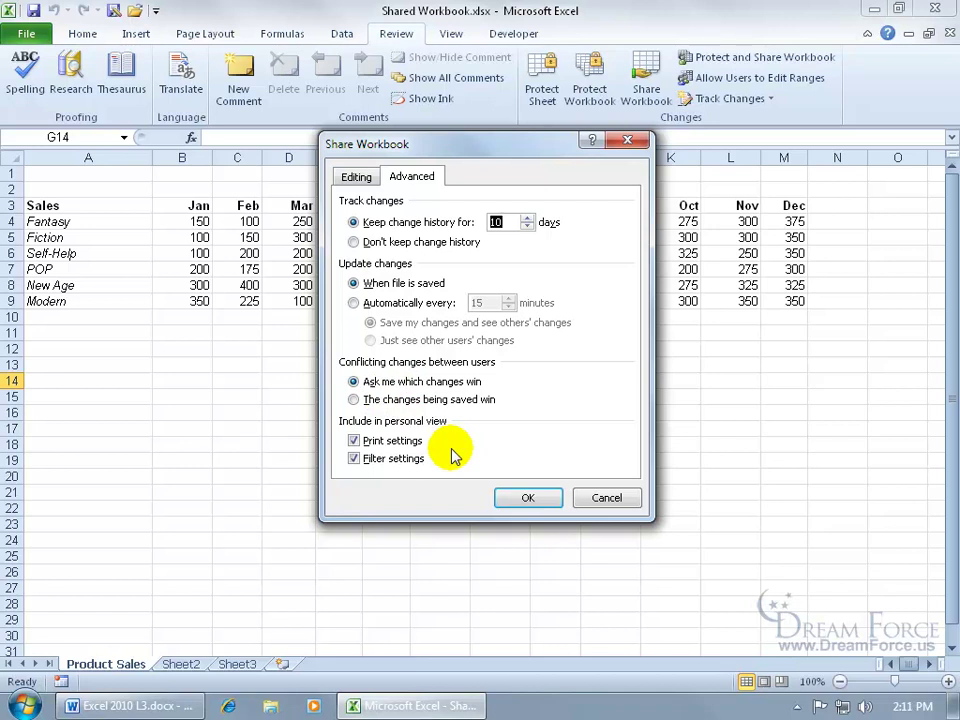
# Apply the sharing settings, agreeing to save the workbook, and check the list of users who have it open
pyautogui.click(360, 178)
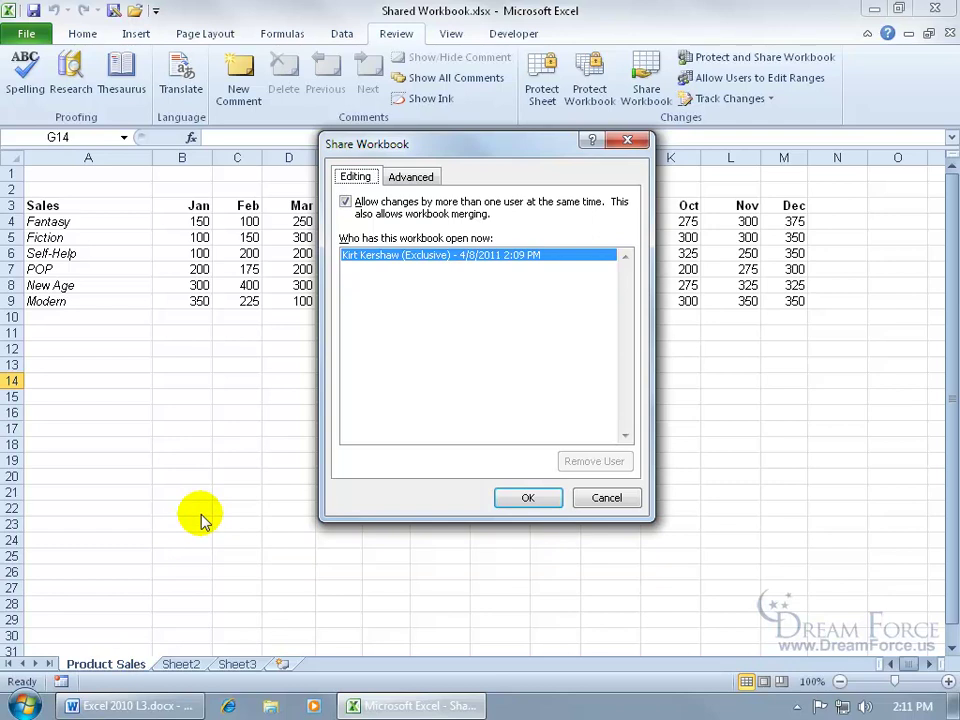
pyautogui.click(524, 505)
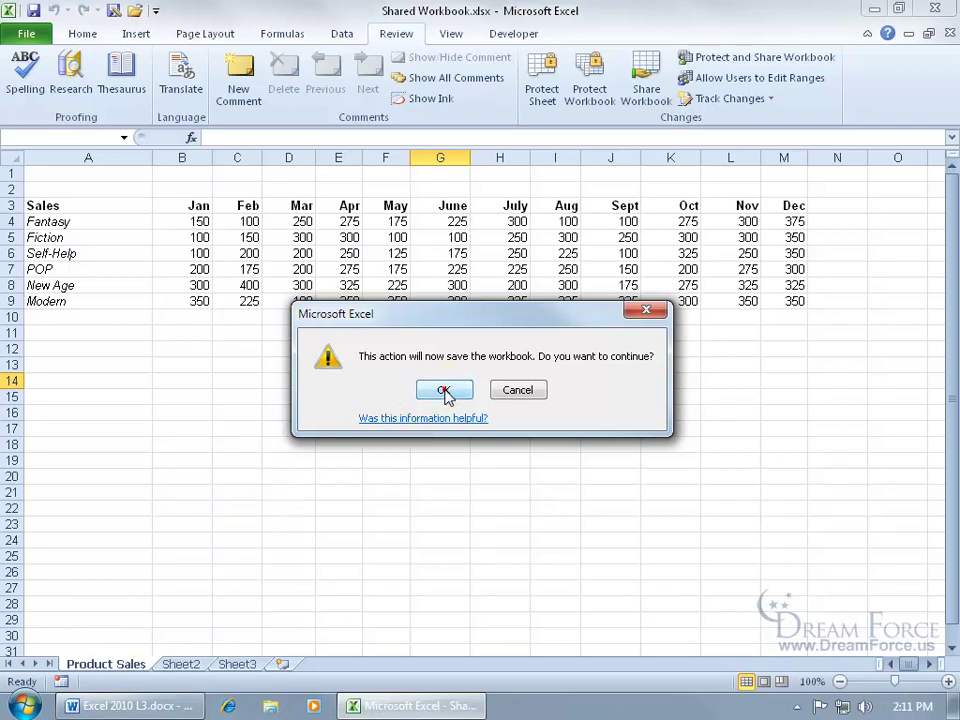
pyautogui.click(443, 392)
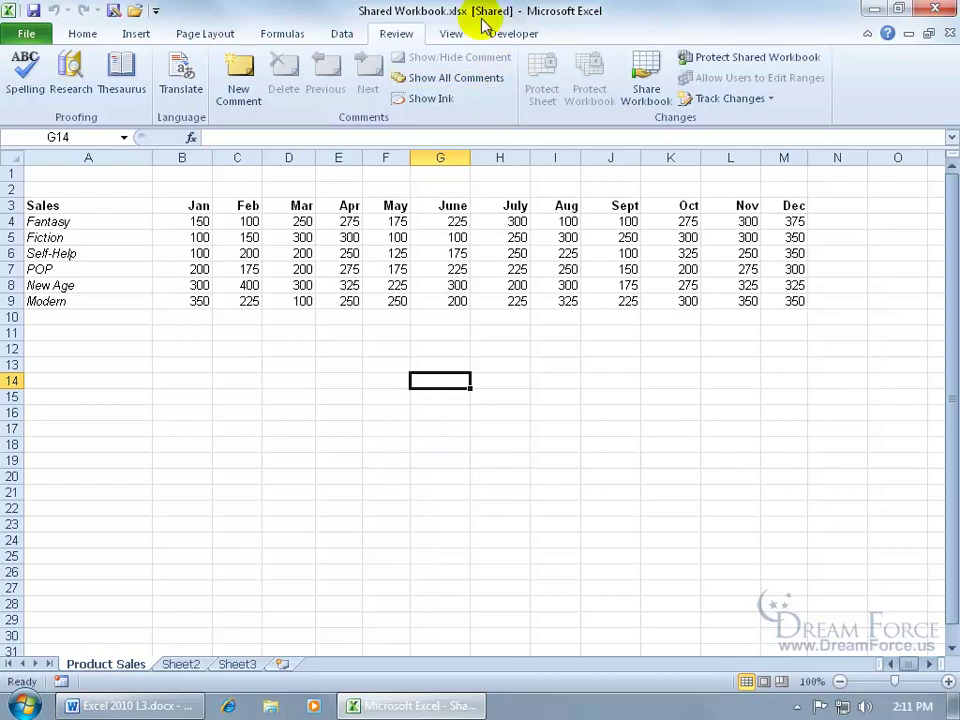
pyautogui.click(645, 106)
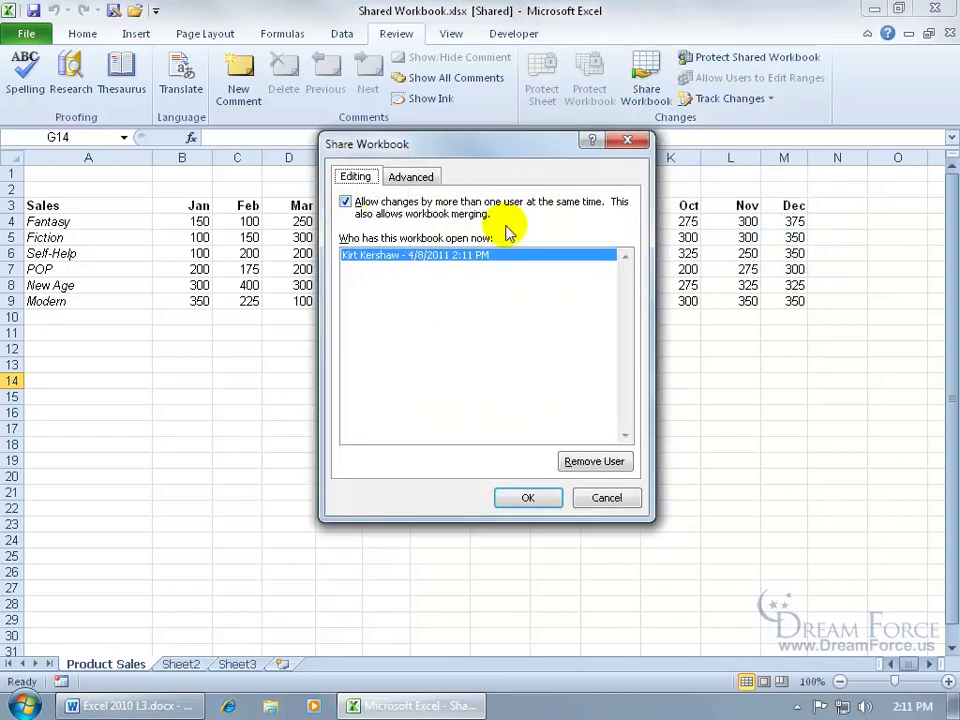
pyautogui.click(606, 497)
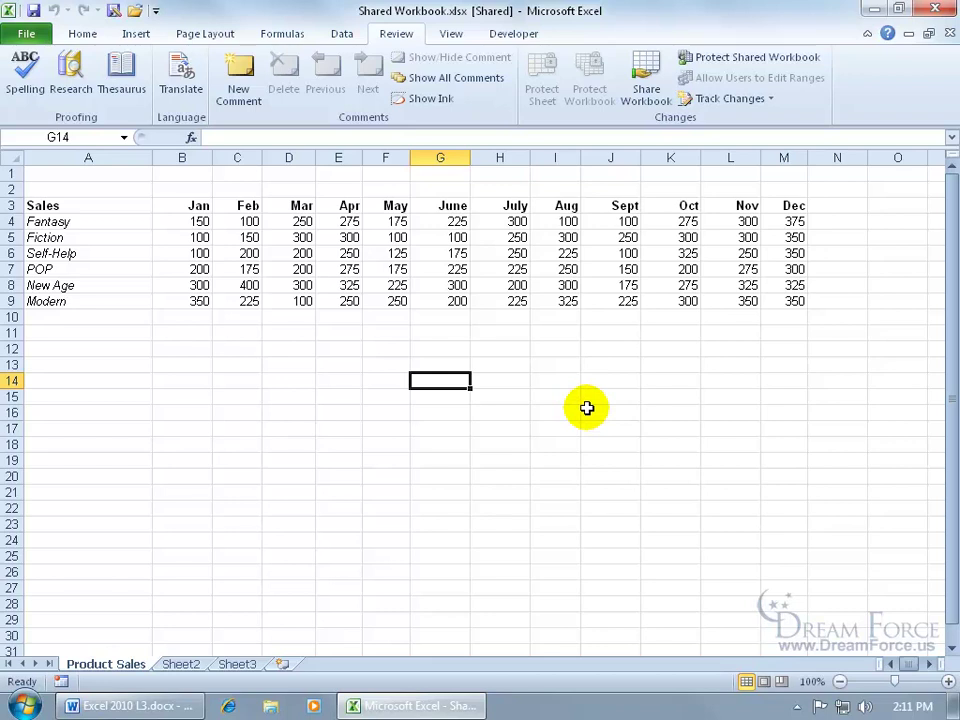
# Save a copy of the workbook as Shared Workbook.xlsx in the share folder of network computer LS-GLD60
pyautogui.click(30, 33)
pyautogui.click(50, 91)
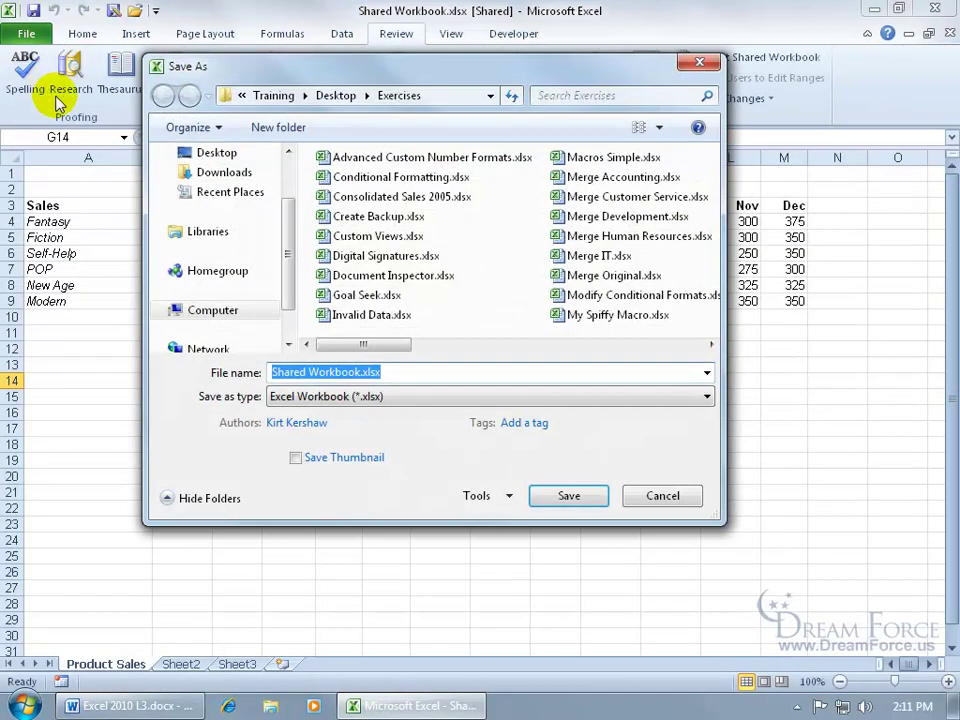
pyautogui.moveTo(286, 212); pyautogui.dragTo(290, 262)
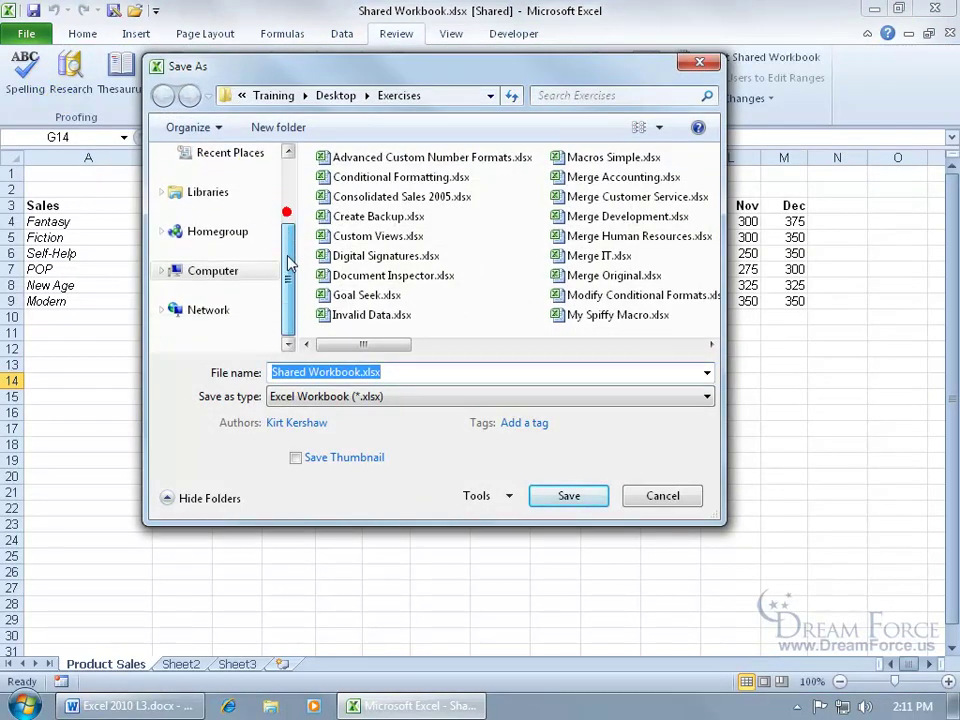
pyautogui.click(213, 311)
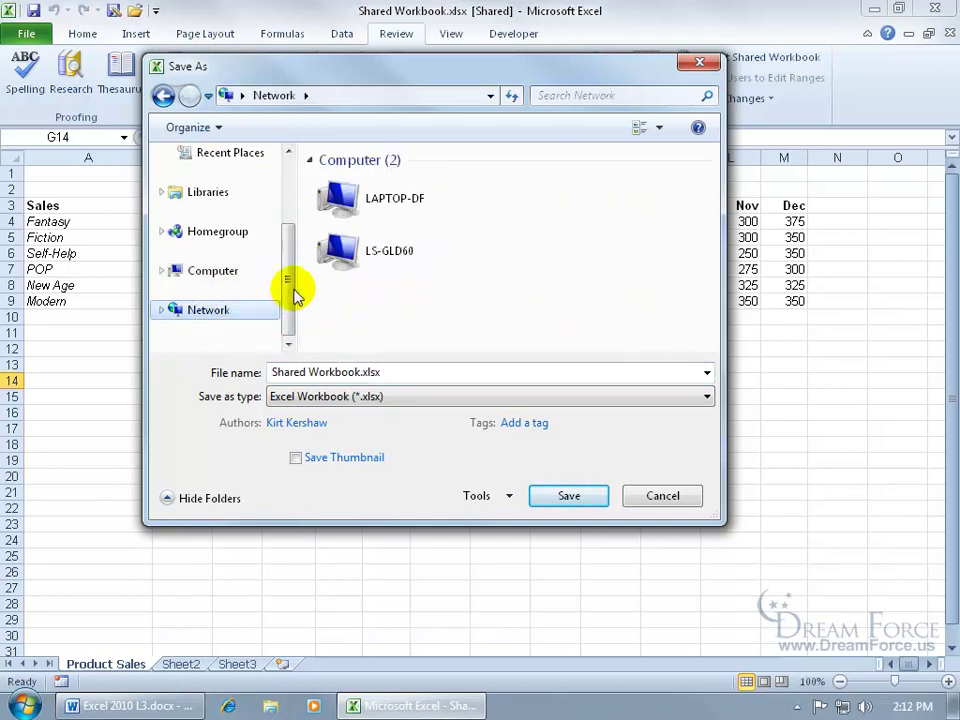
pyautogui.doubleClick(364, 251)
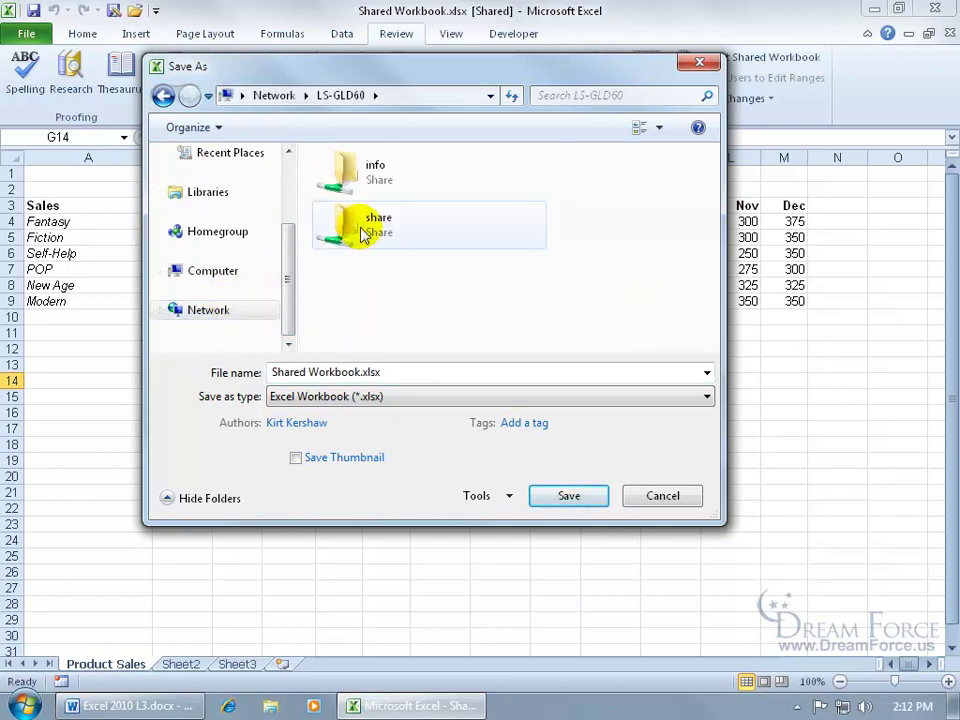
pyautogui.doubleClick(360, 230)
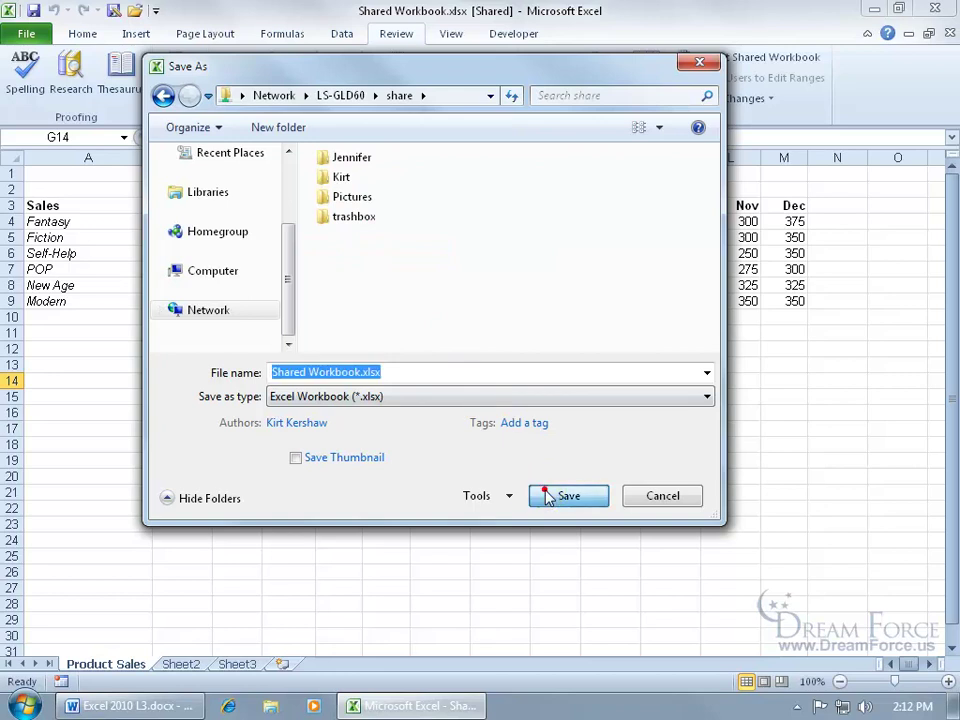
pyautogui.press('Return')
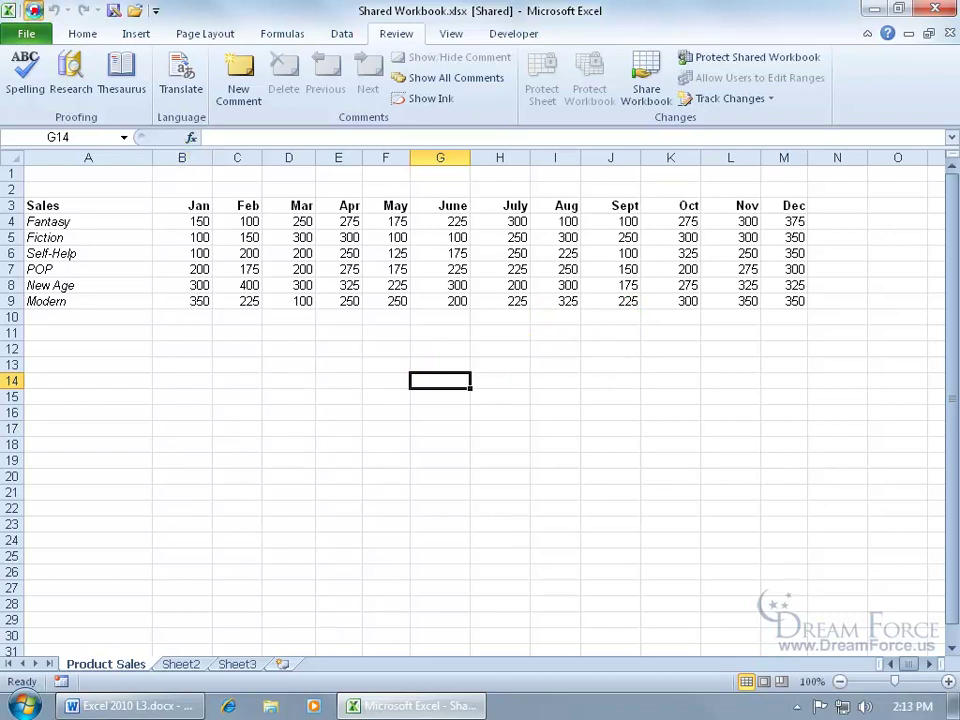
# Save the shared workbook to bring in other users' changes and dismiss the update notice
pyautogui.click(33, 11)
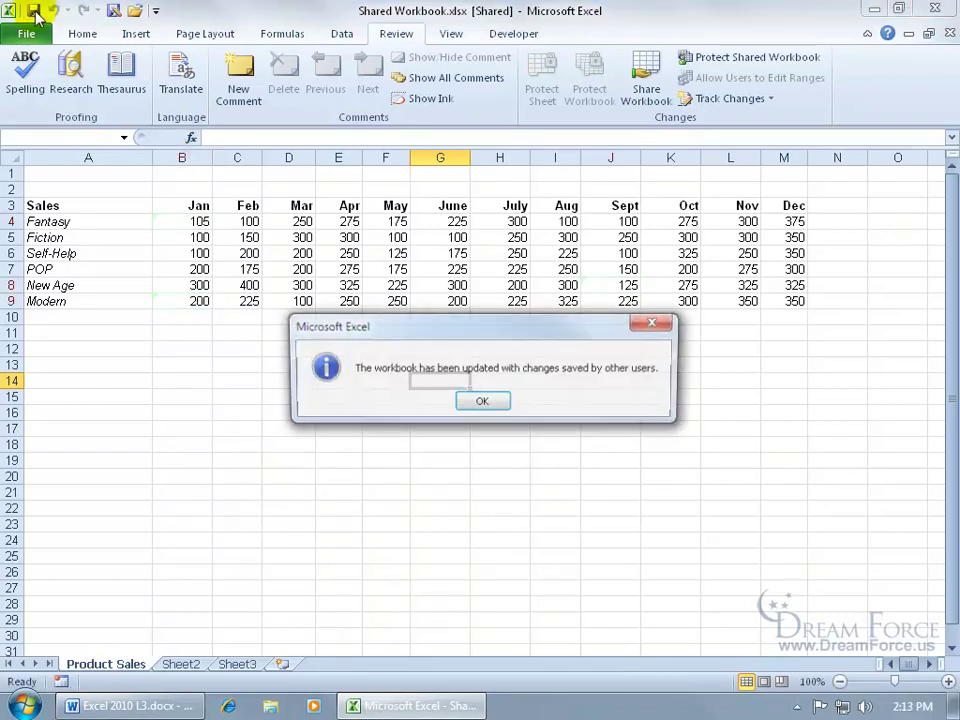
pyautogui.click(482, 403)
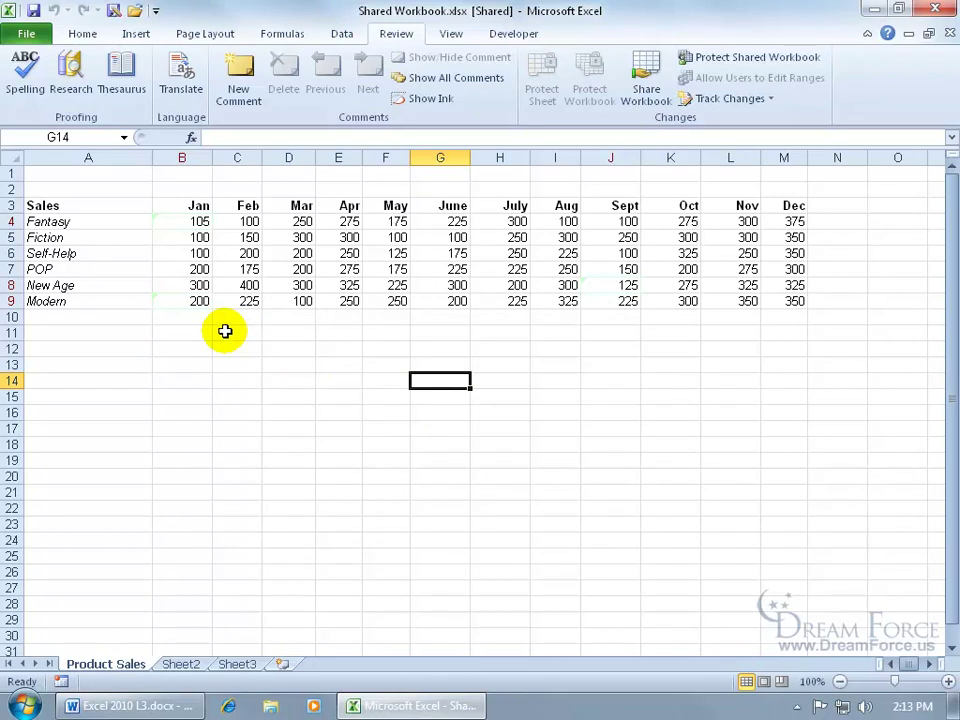
# Set the January sales of Modern in cell B9 to 350
pyautogui.moveTo(193, 300)
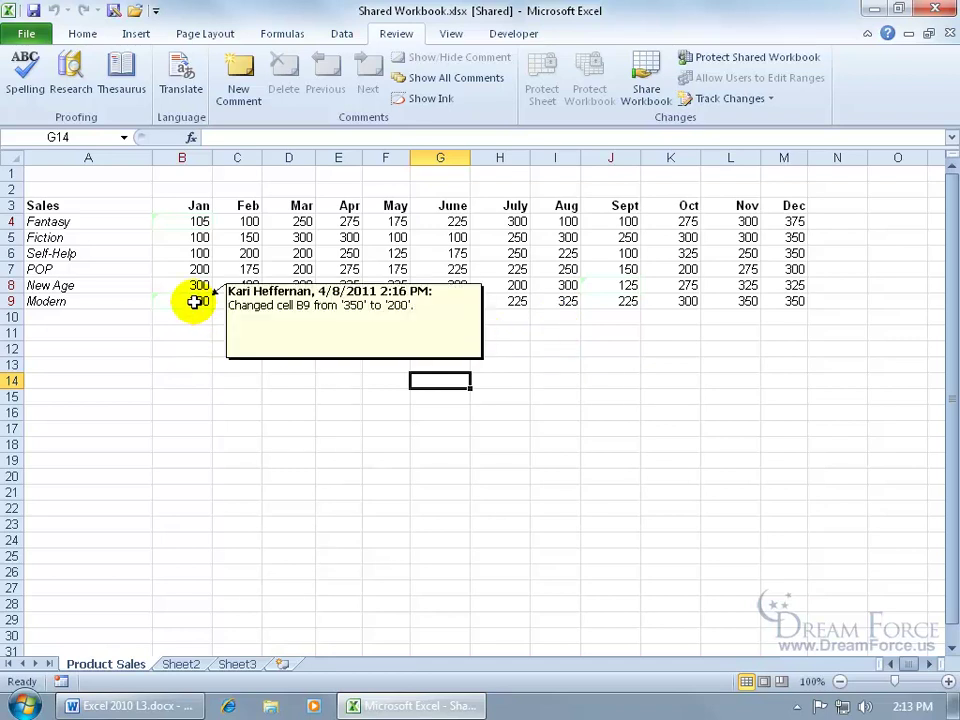
pyautogui.click(194, 302)
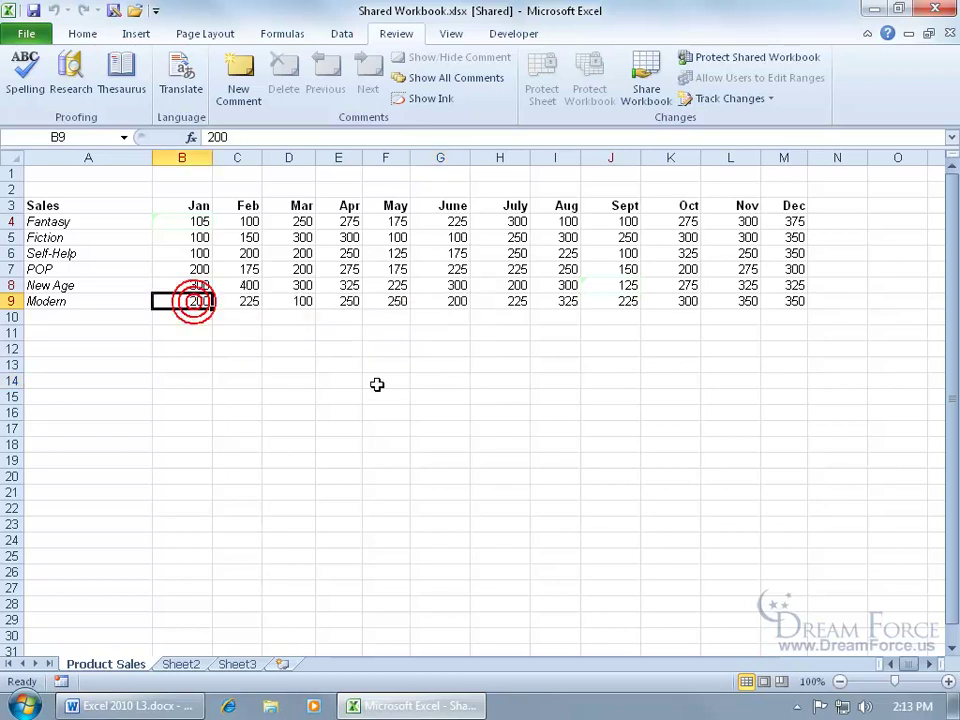
pyautogui.write('350')
pyautogui.press('Return')
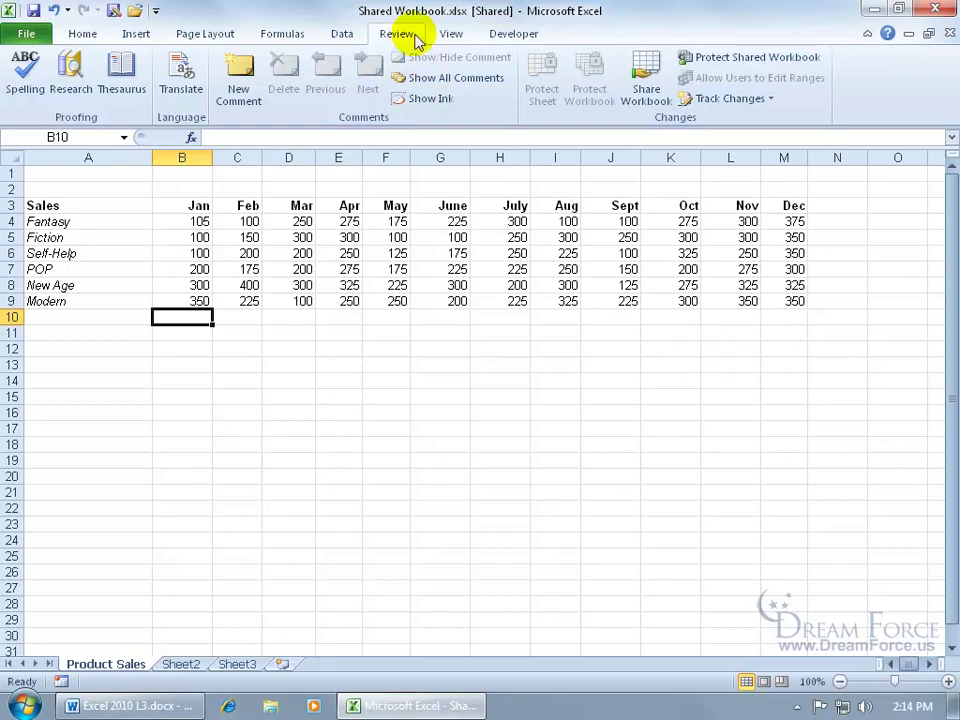
# Highlight on screen all tracked changes that are not yet reviewed
pyautogui.click(762, 100)
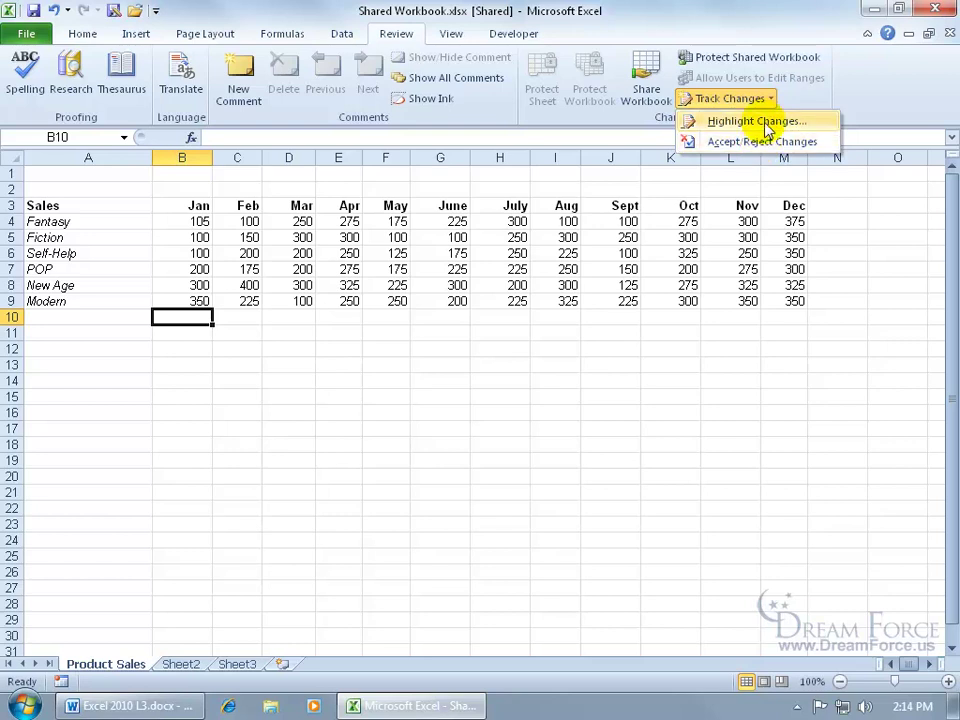
pyautogui.click(765, 122)
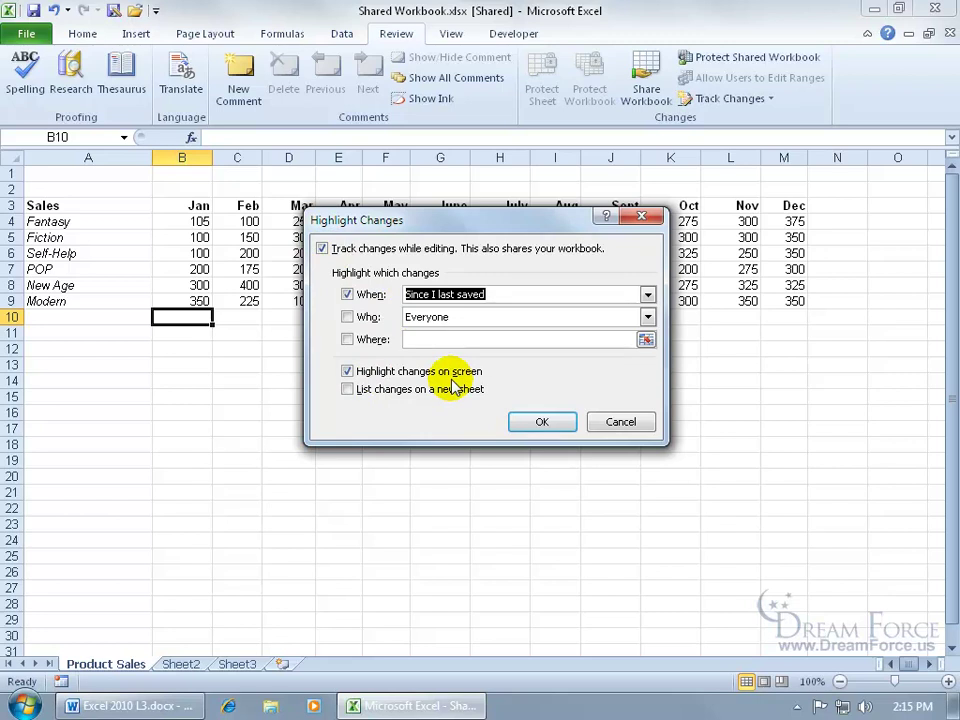
pyautogui.click(648, 296)
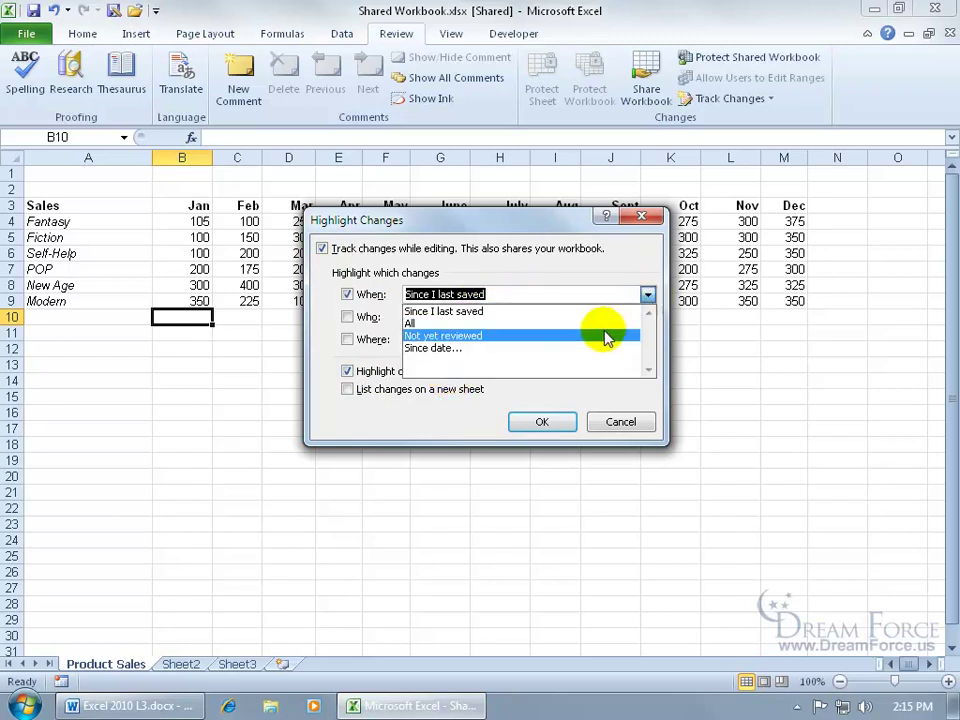
pyautogui.click(606, 336)
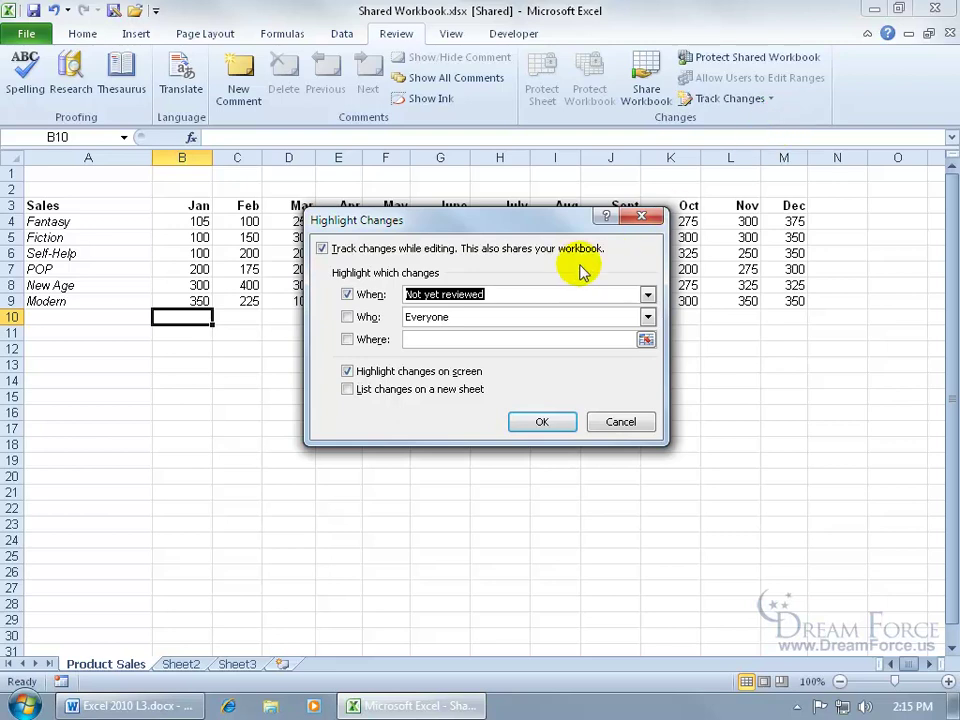
pyautogui.click(553, 421)
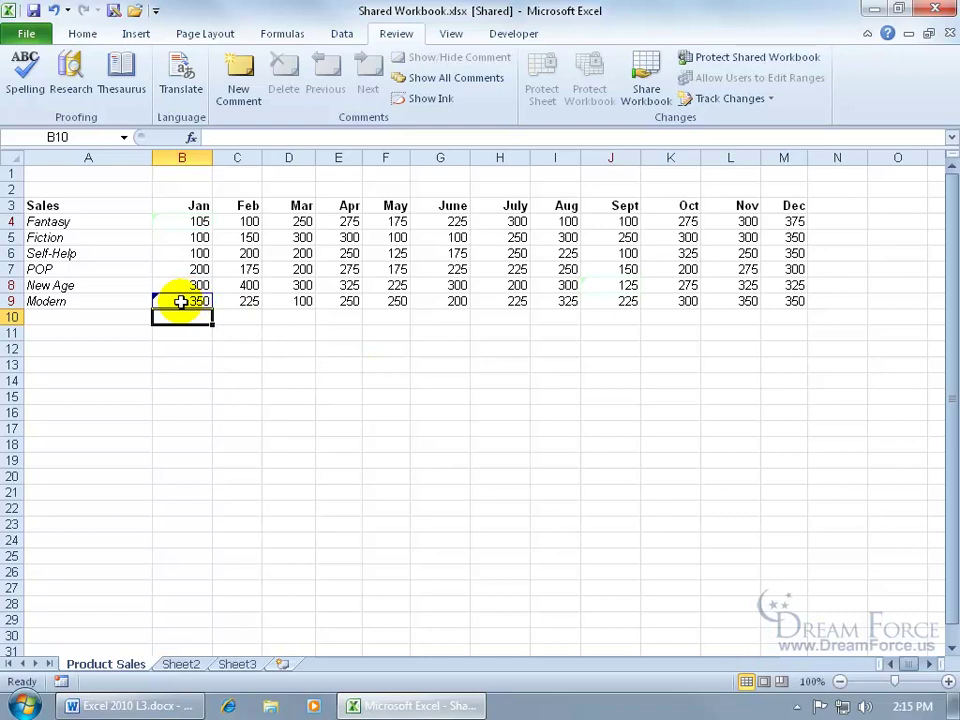
# Check the change note on cell B9 and set the January sales of Fantasy in B4 to 150
pyautogui.moveTo(180, 301)
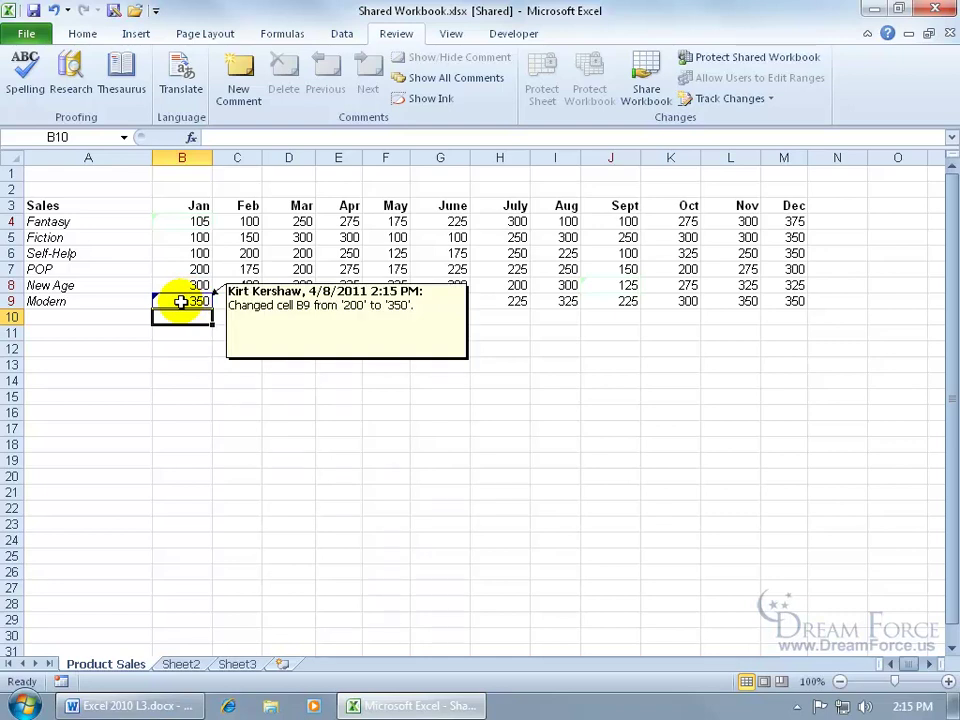
pyautogui.moveTo(193, 218)
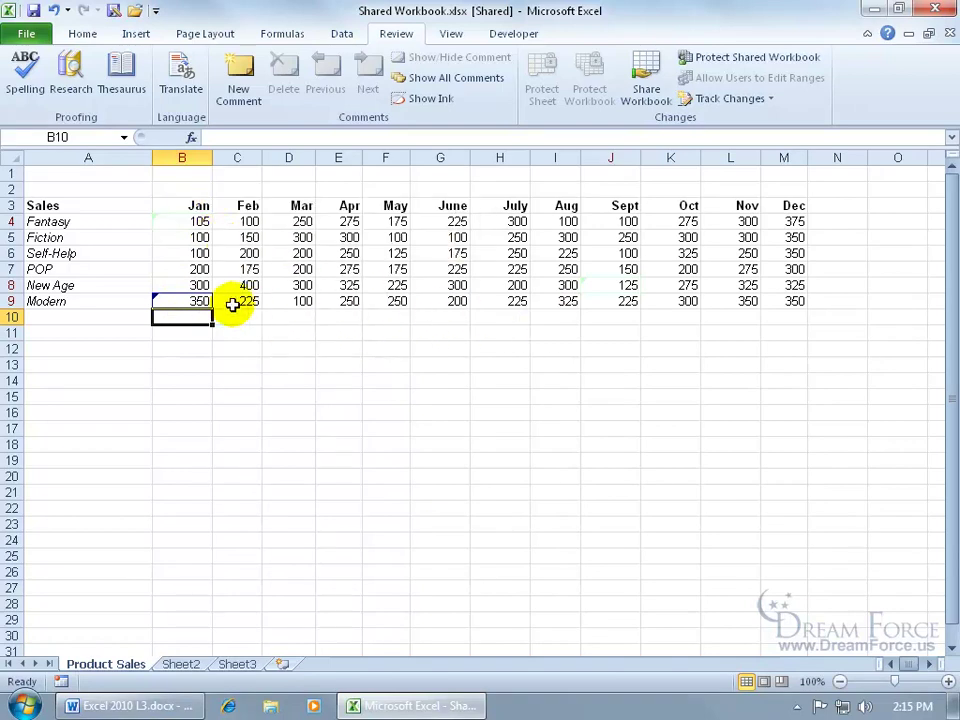
pyautogui.click(196, 221)
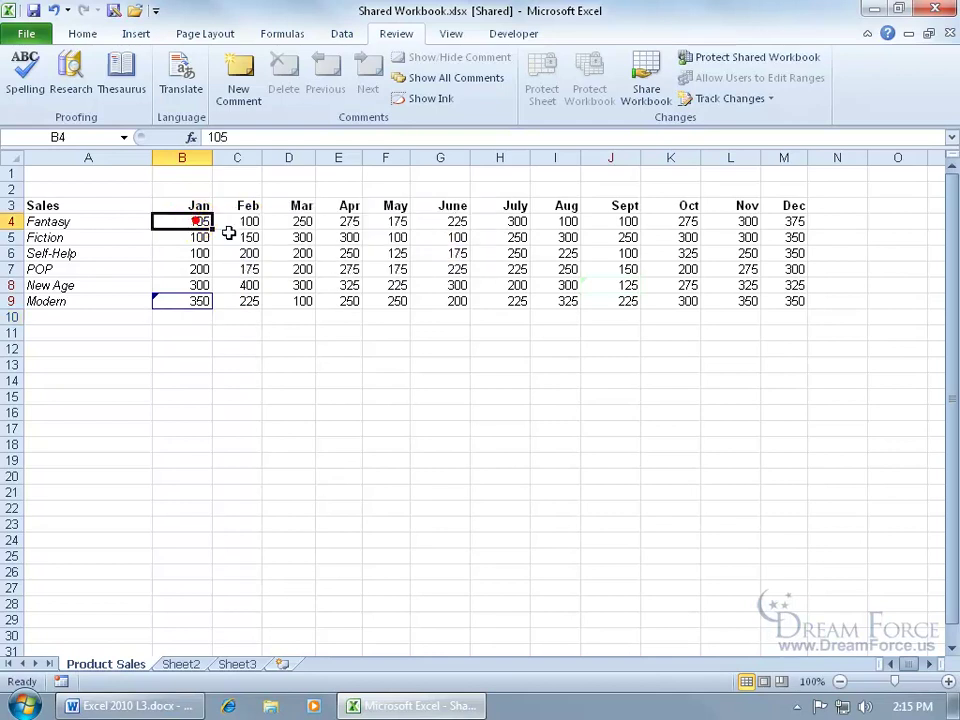
pyautogui.write('150')
pyautogui.press('Return')
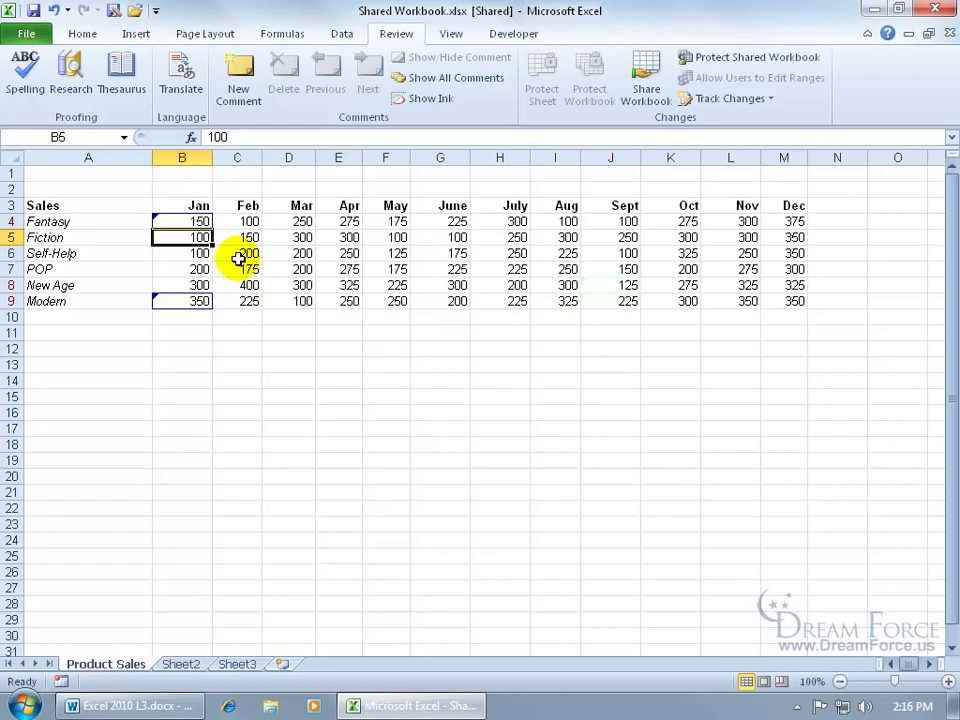
# Turn off the on-screen highlighting of tracked changes
pyautogui.moveTo(203, 221)
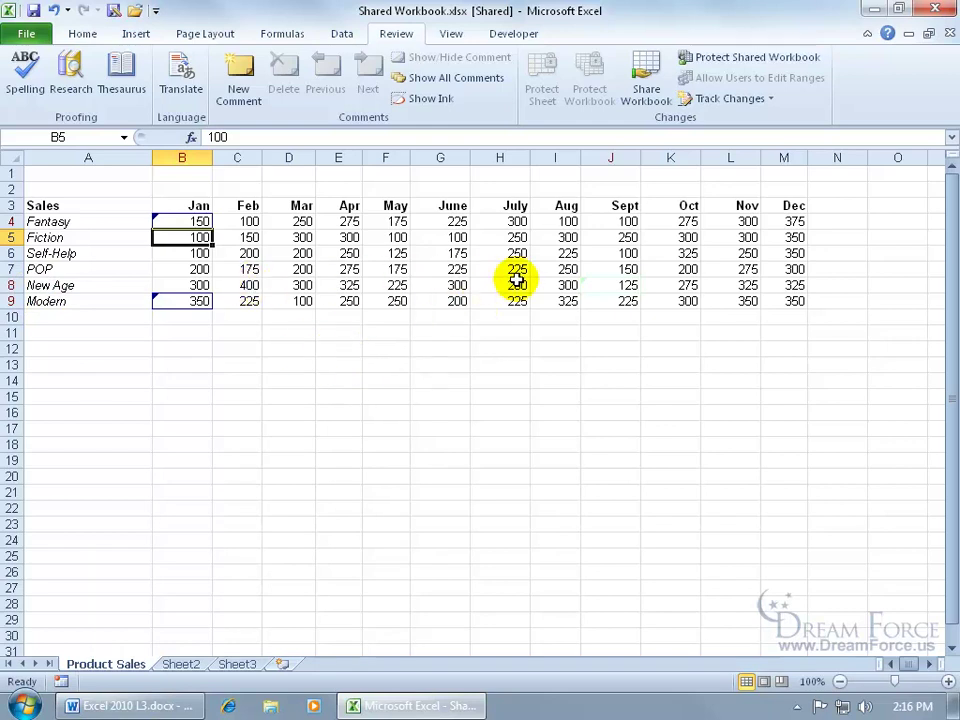
pyautogui.moveTo(627, 285)
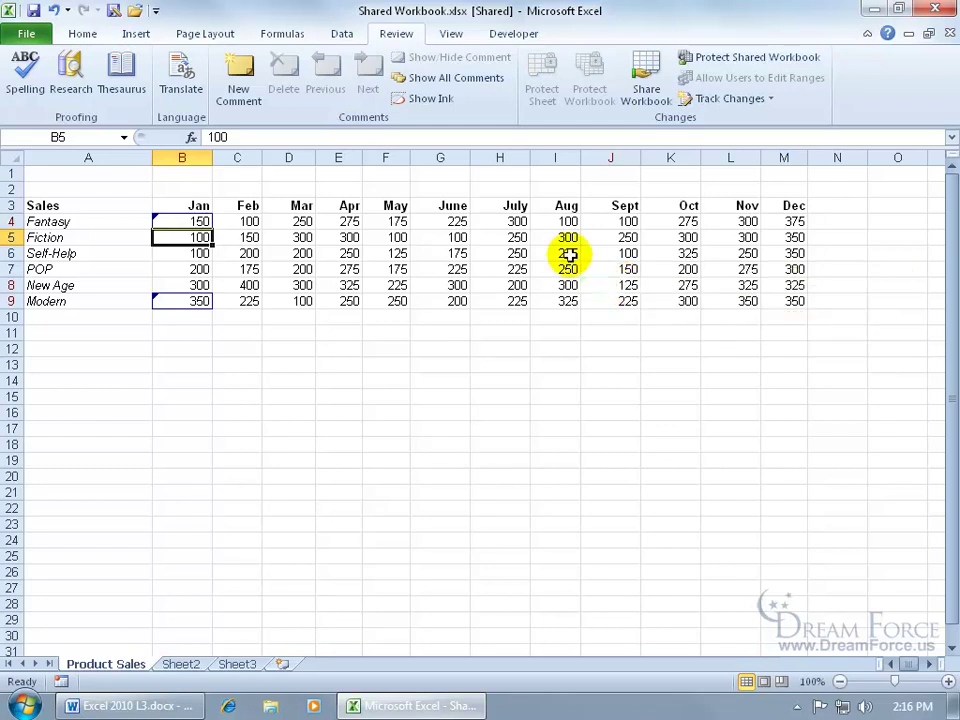
pyautogui.click(762, 98)
pyautogui.click(752, 122)
pyautogui.click(414, 369)
pyautogui.click(536, 414)
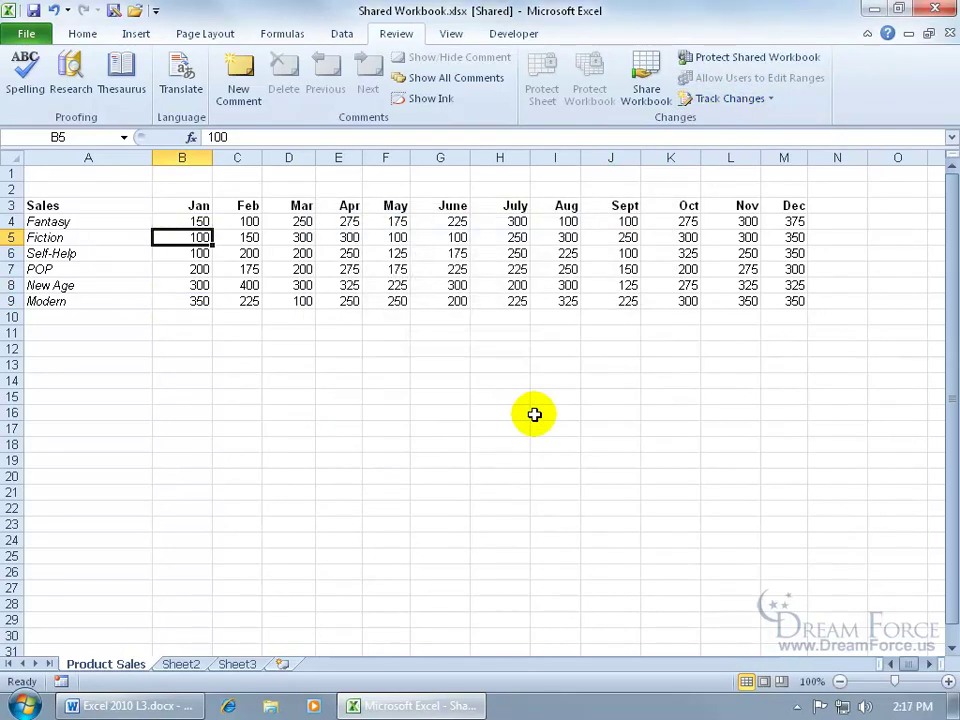
# Check which users currently have the shared workbook open
pyautogui.click(767, 105)
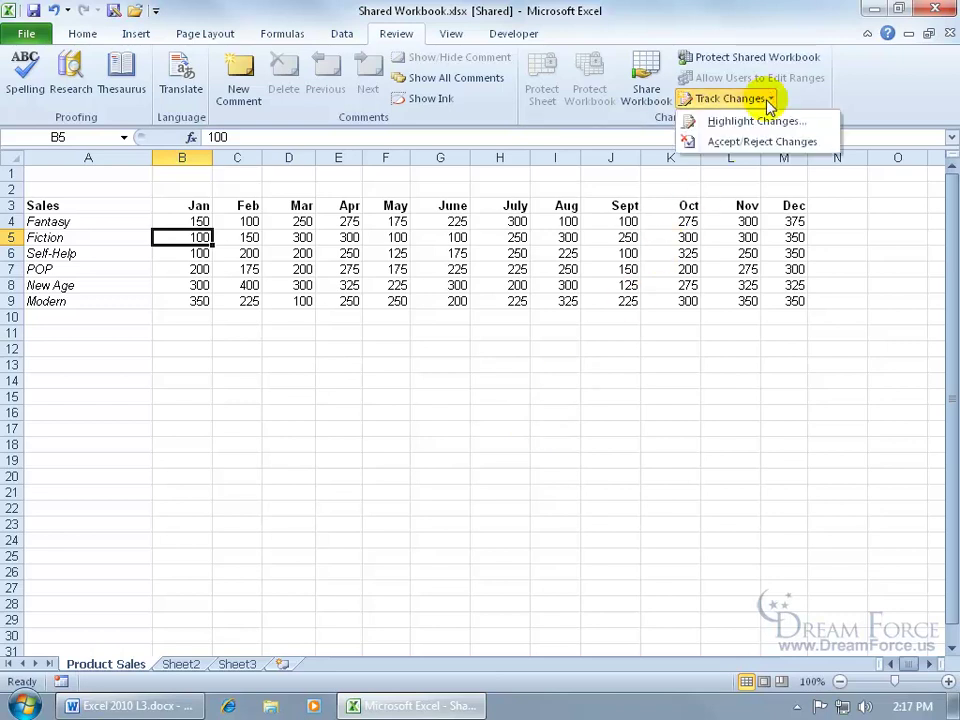
pyautogui.click(646, 82)
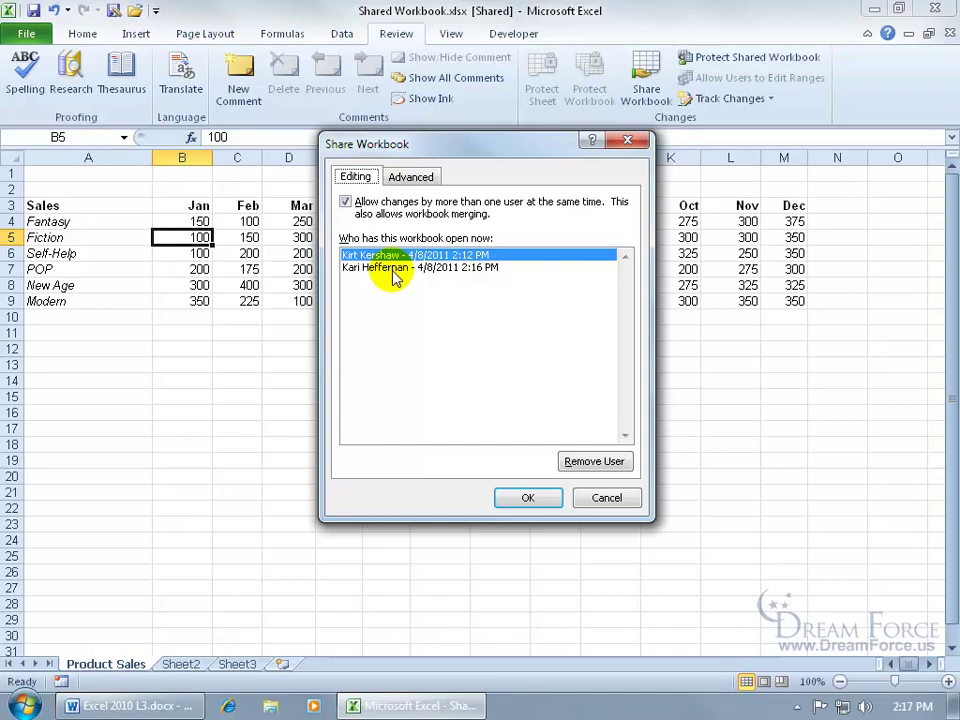
pyautogui.click(395, 276)
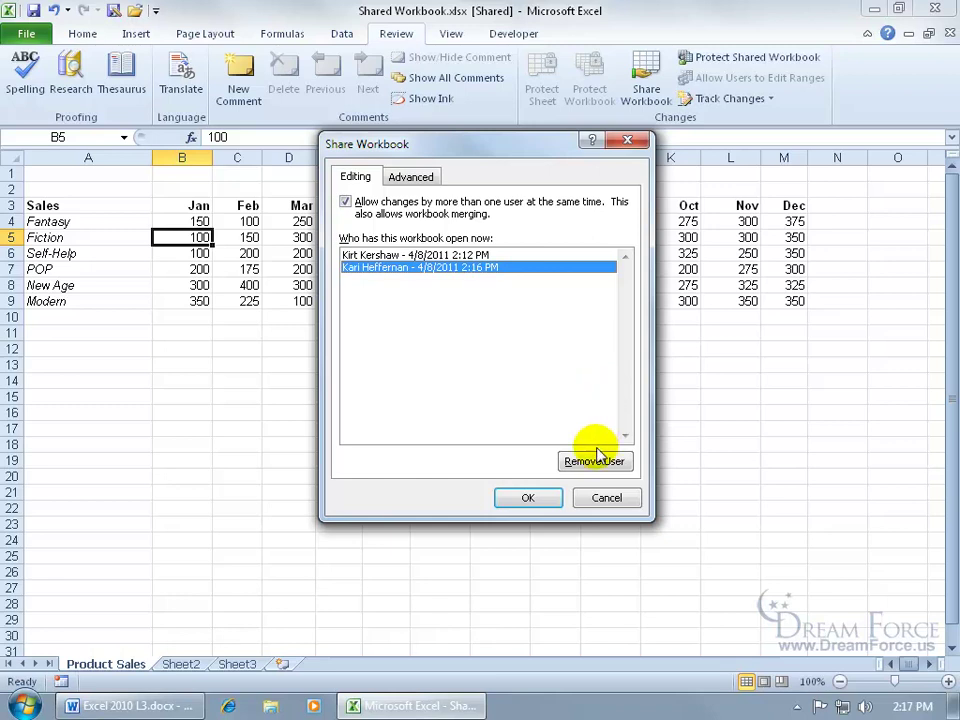
pyautogui.click(605, 499)
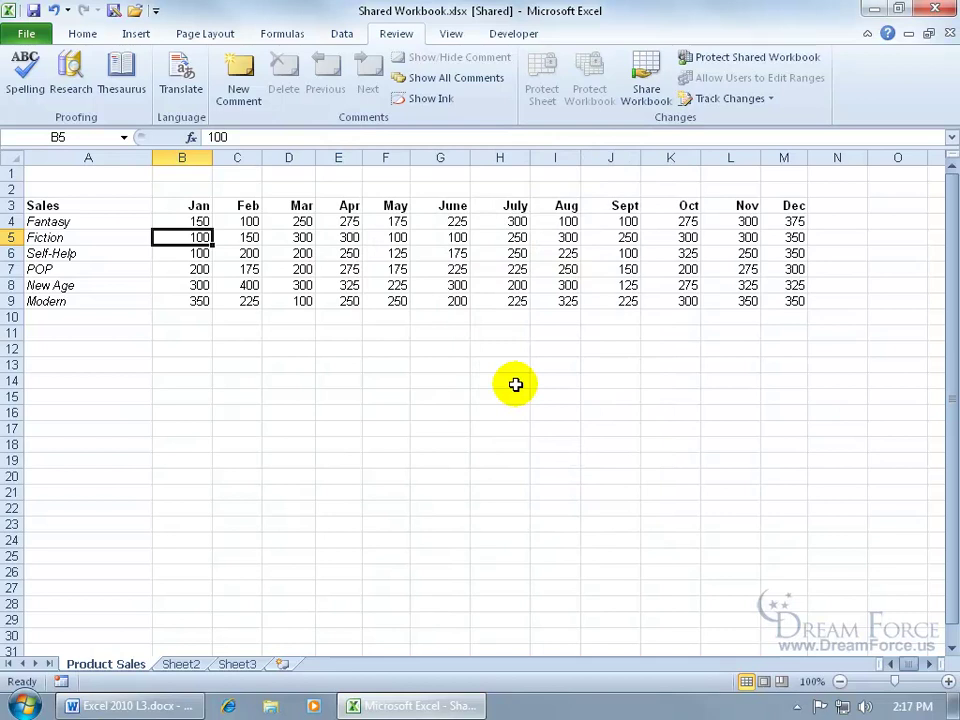
# Save the workbook, start reviewing all changes not yet reviewed, and accept the other user's value of 105 for cell B4
pyautogui.click(766, 97)
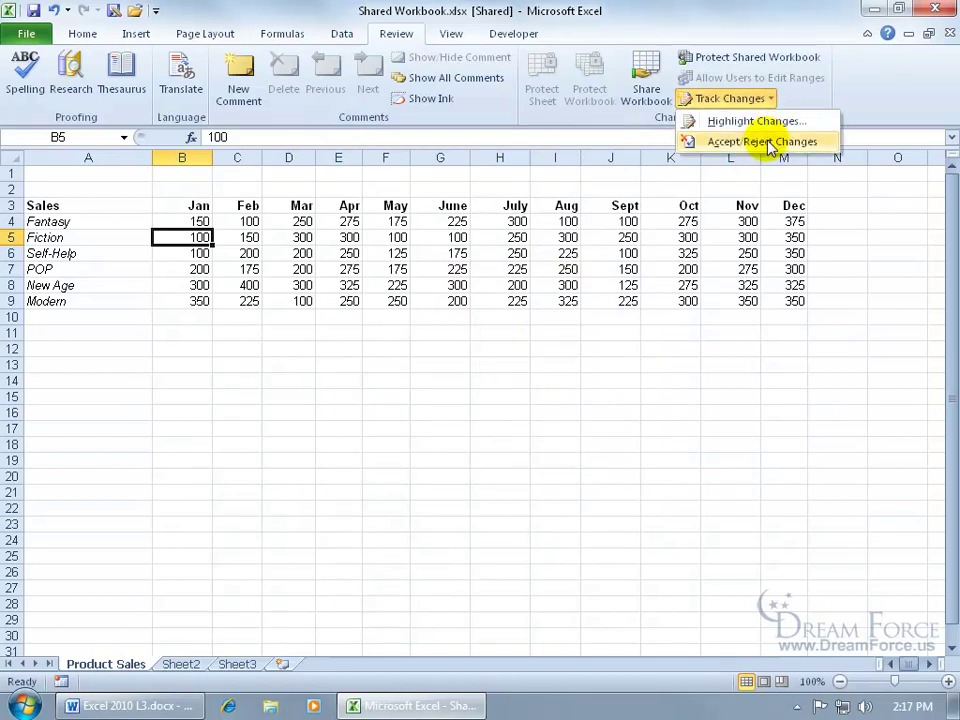
pyautogui.click(768, 142)
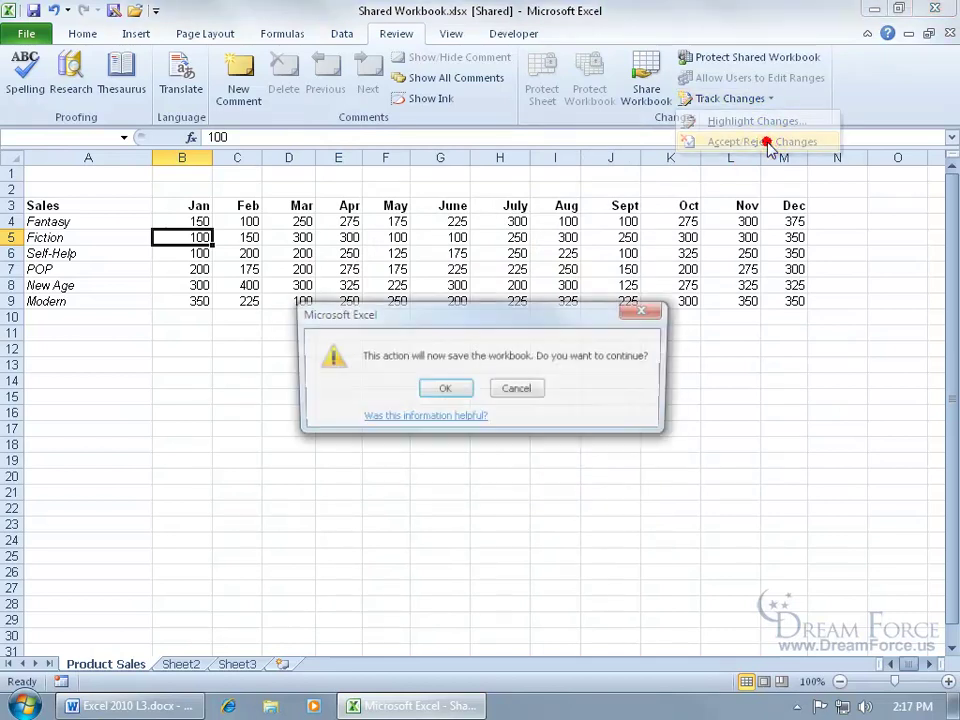
pyautogui.click(465, 390)
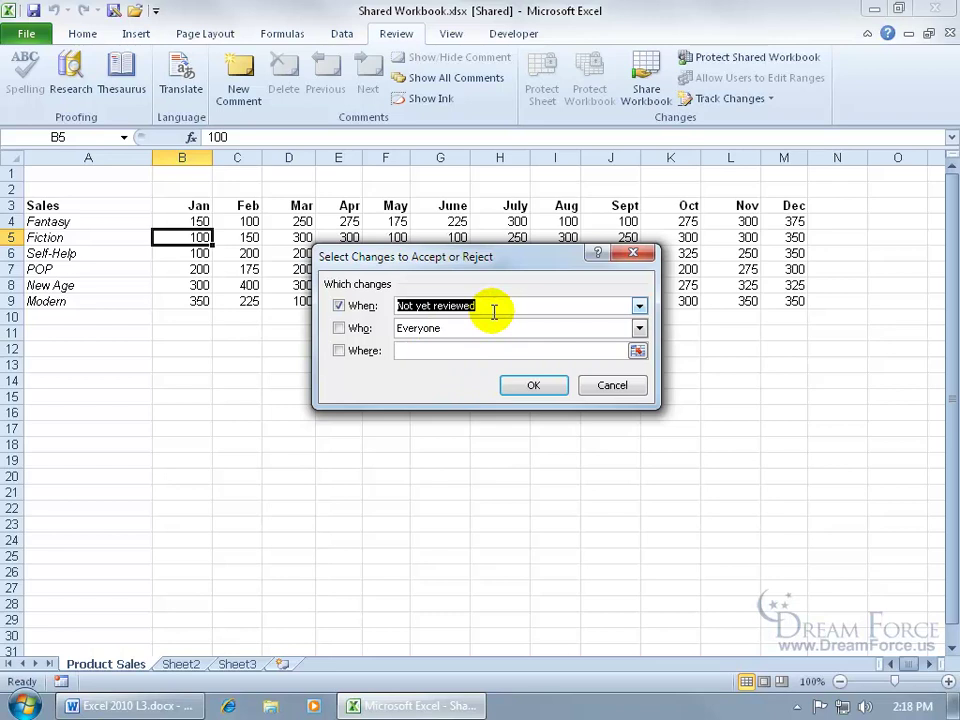
pyautogui.click(639, 306)
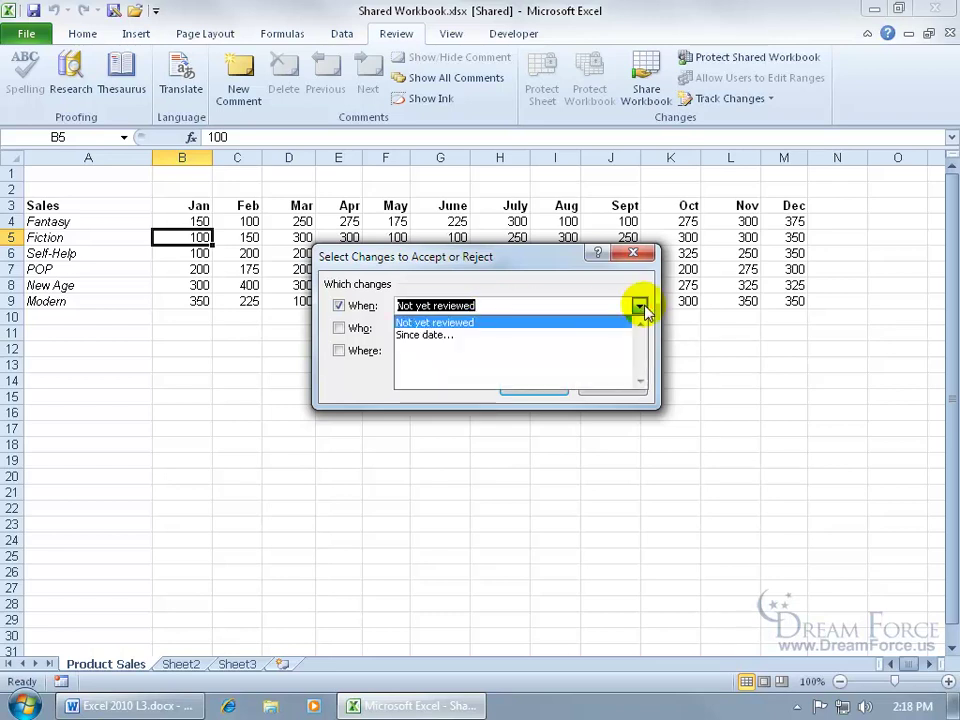
pyautogui.click(562, 274)
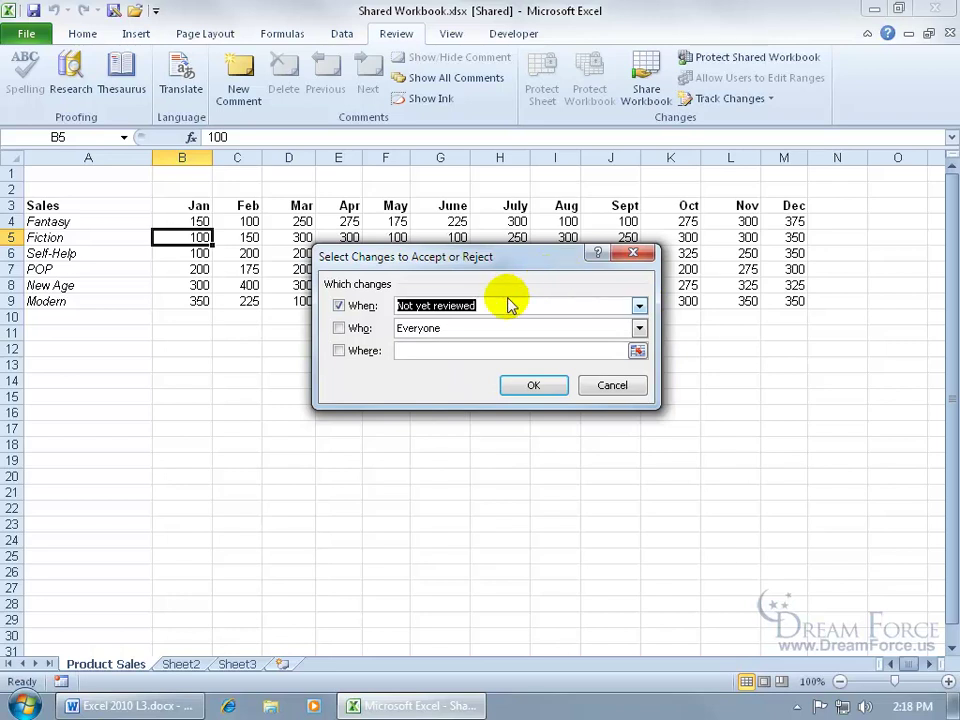
pyautogui.click(542, 386)
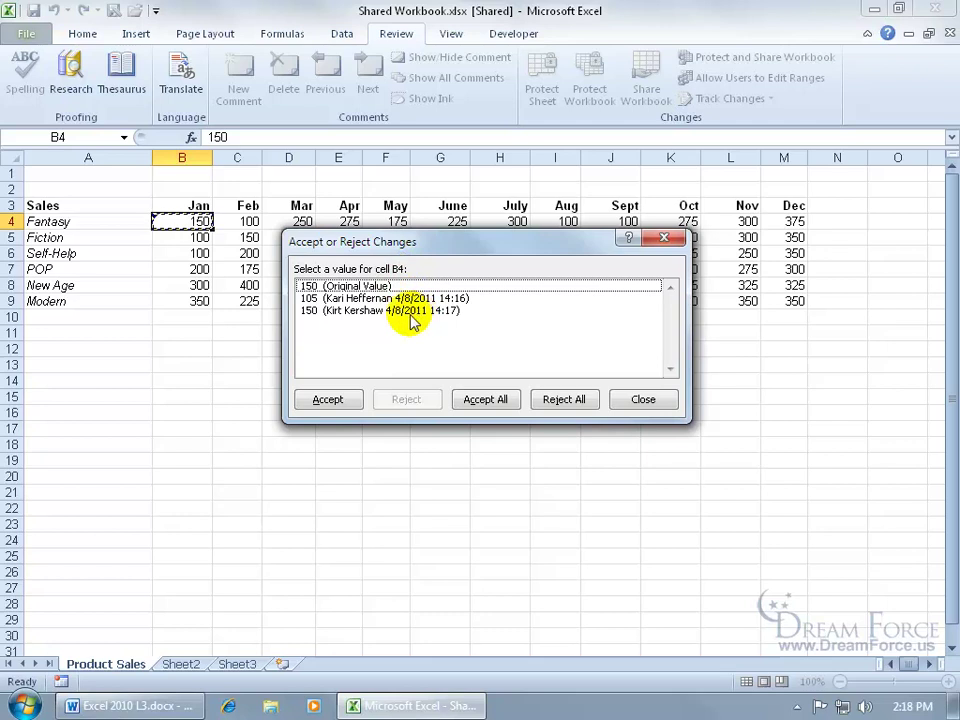
pyautogui.click(368, 298)
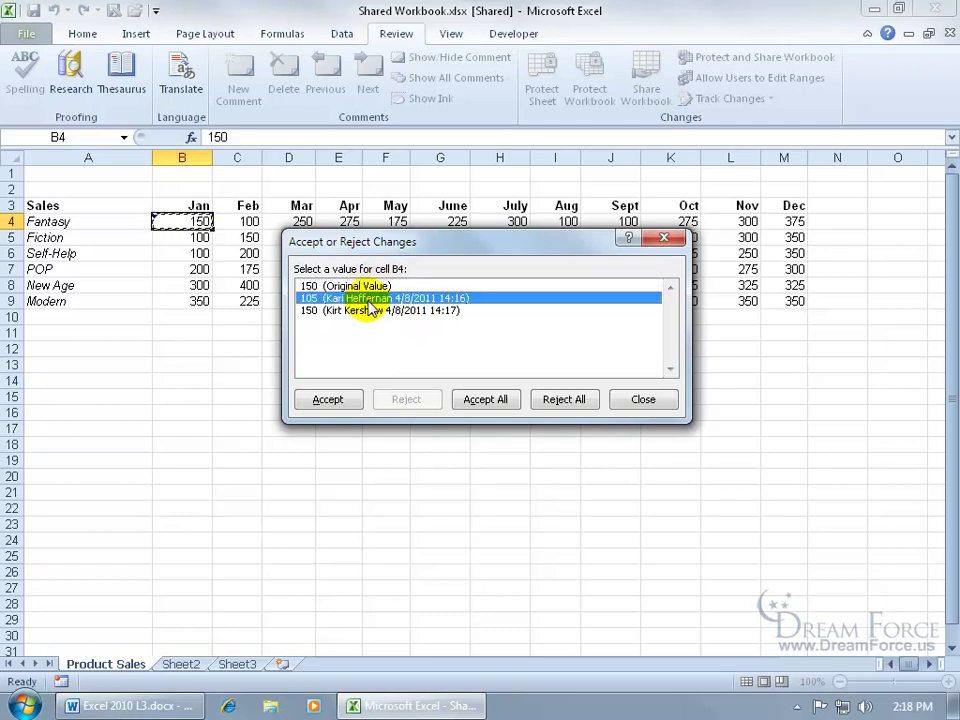
pyautogui.click(355, 400)
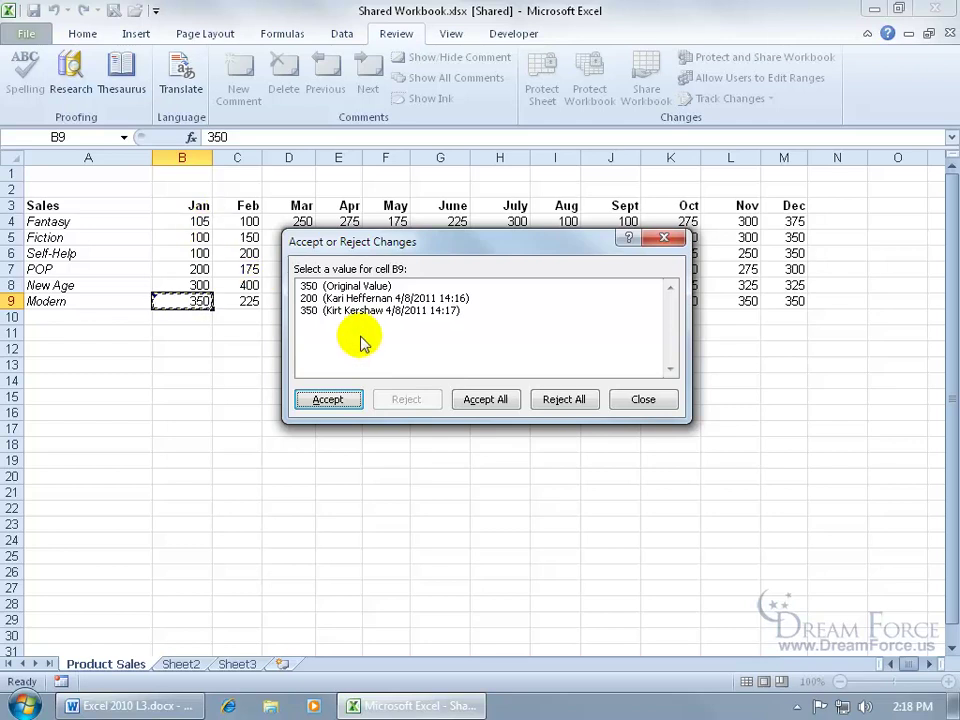
# Accept the latest tracked value of 350 for cell B9 and end the review
pyautogui.click(364, 299)
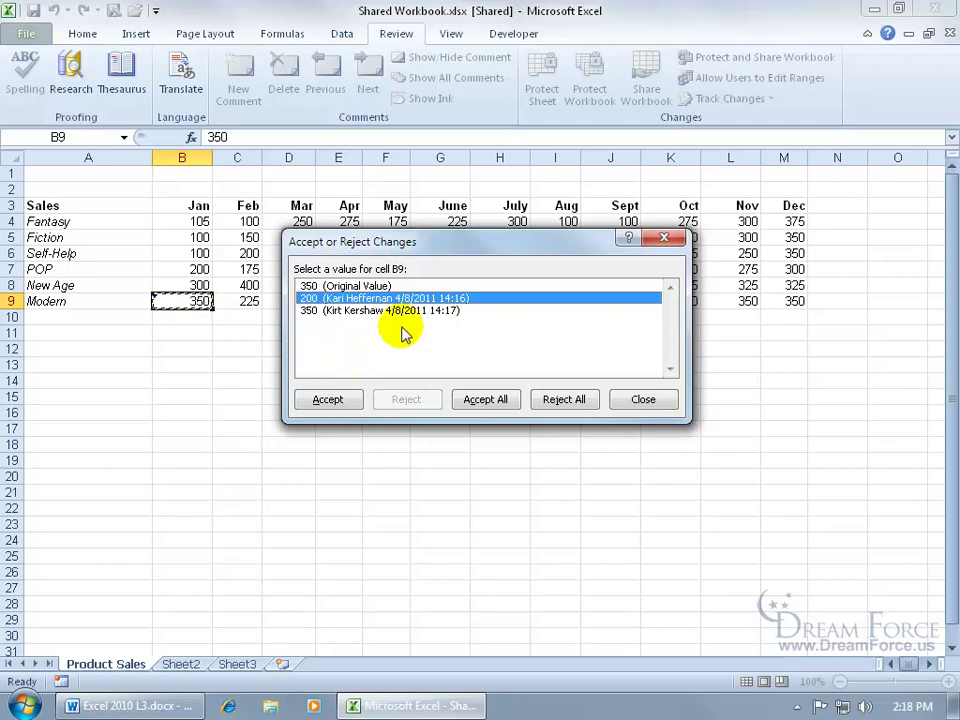
pyautogui.click(371, 312)
pyautogui.click(346, 399)
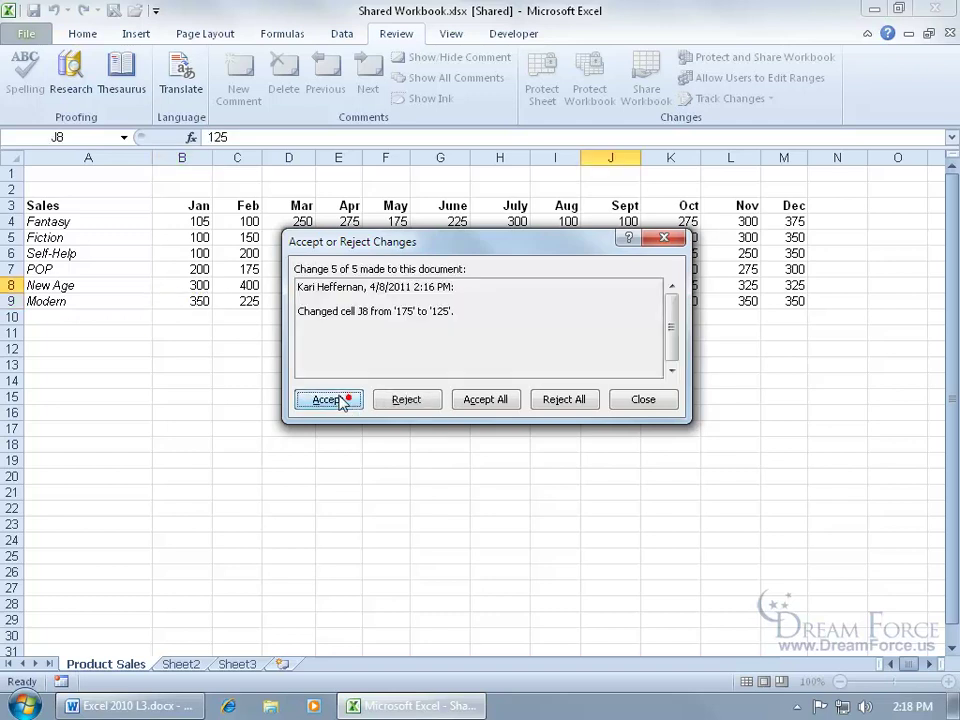
pyautogui.click(643, 399)
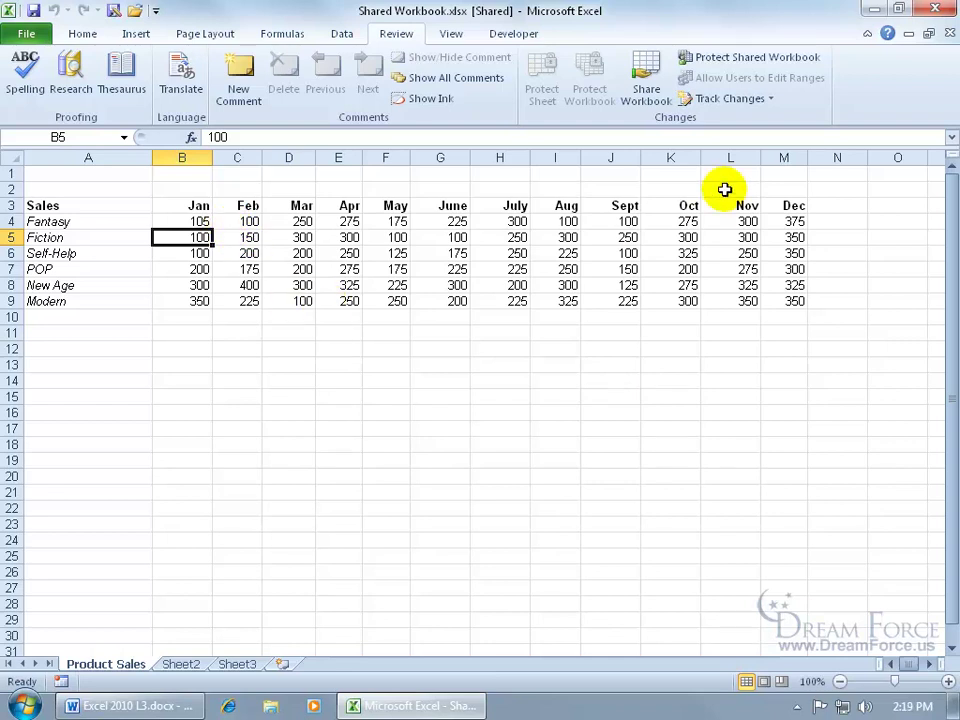
# Reject the remaining unreviewed change to cell J8 and save the workbook
pyautogui.click(760, 99)
pyautogui.click(760, 142)
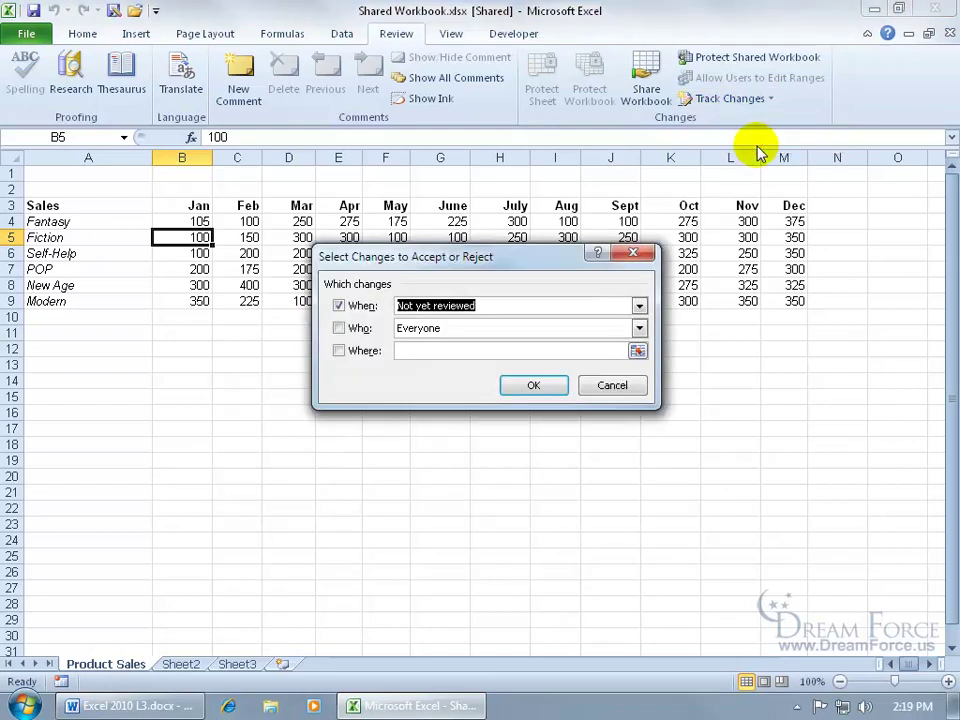
pyautogui.click(533, 385)
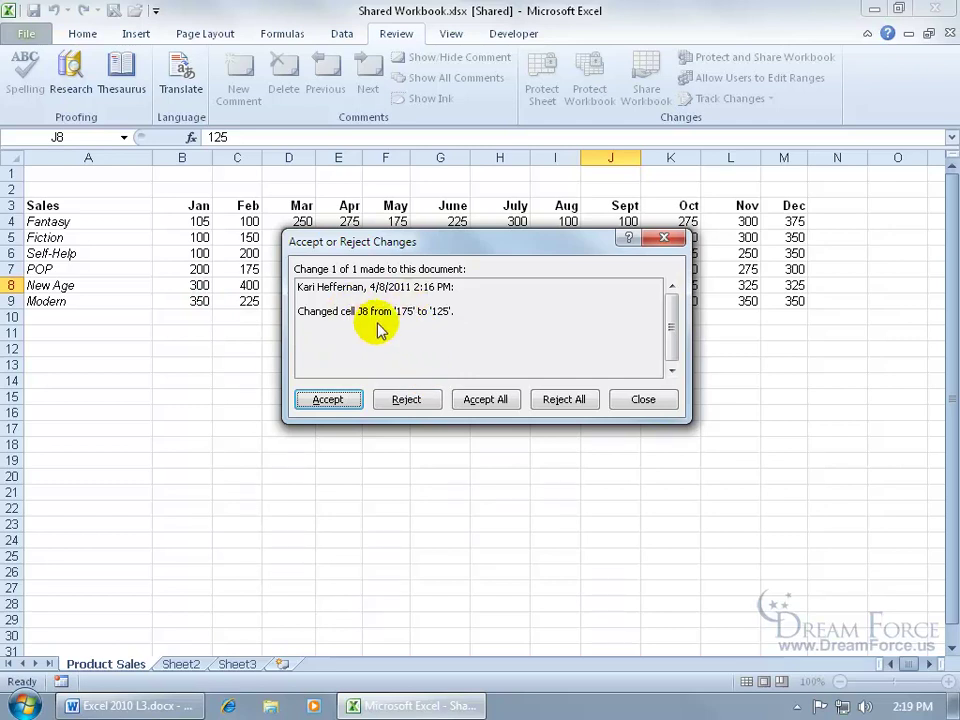
pyautogui.moveTo(482, 238); pyautogui.dragTo(512, 369)
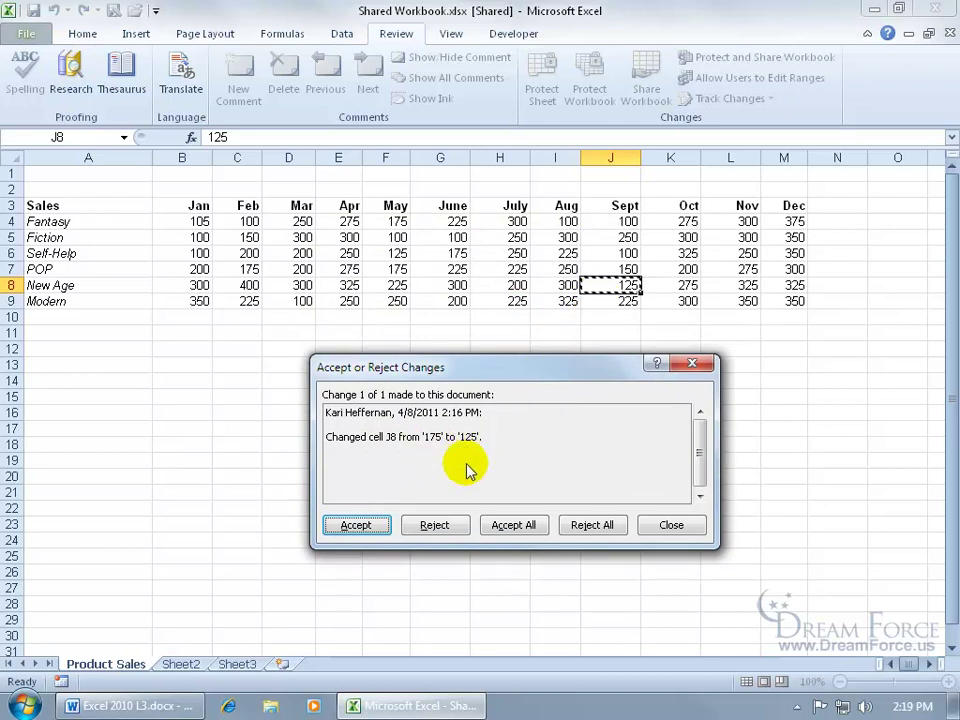
pyautogui.click(447, 530)
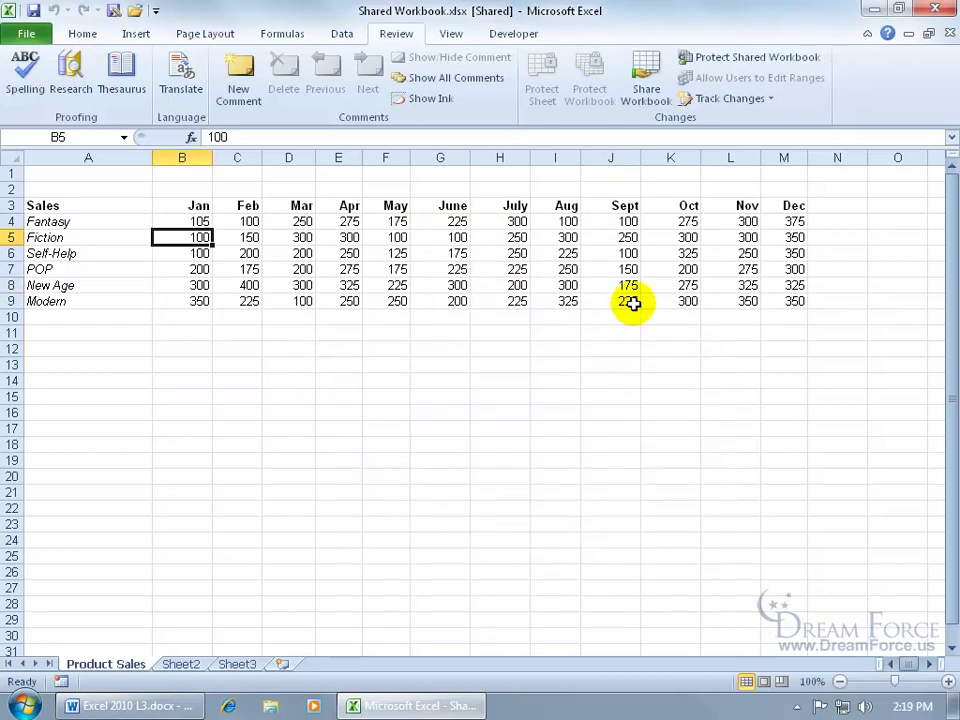
pyautogui.click(34, 10)
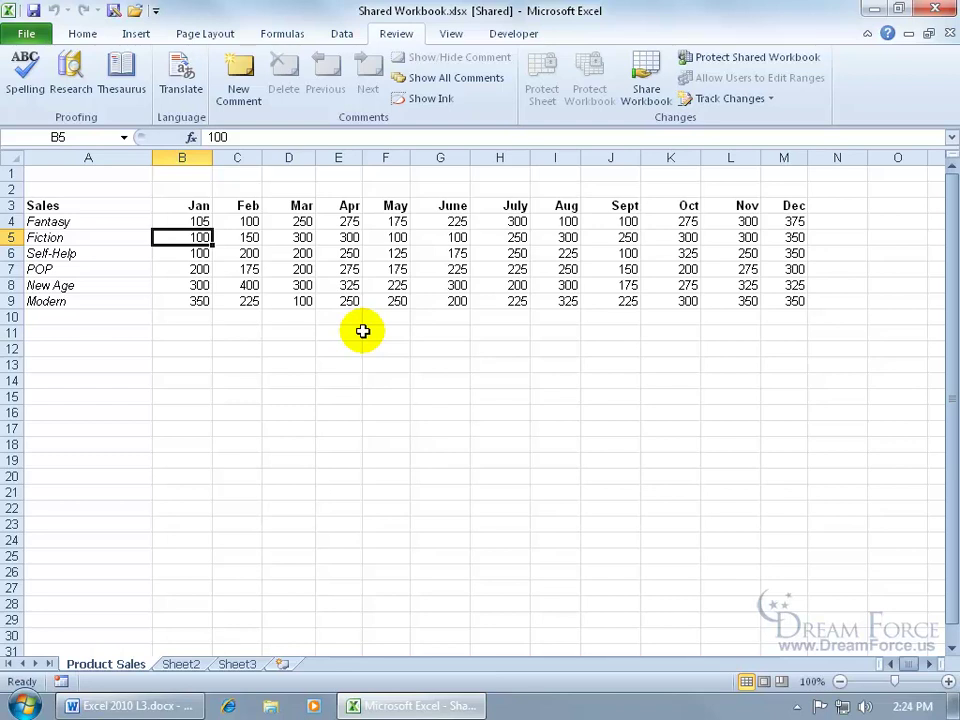
# Set the January sales of Fantasy in cell B4 to 2
pyautogui.click(185, 221)
pyautogui.write('2')
pyautogui.press('Return')
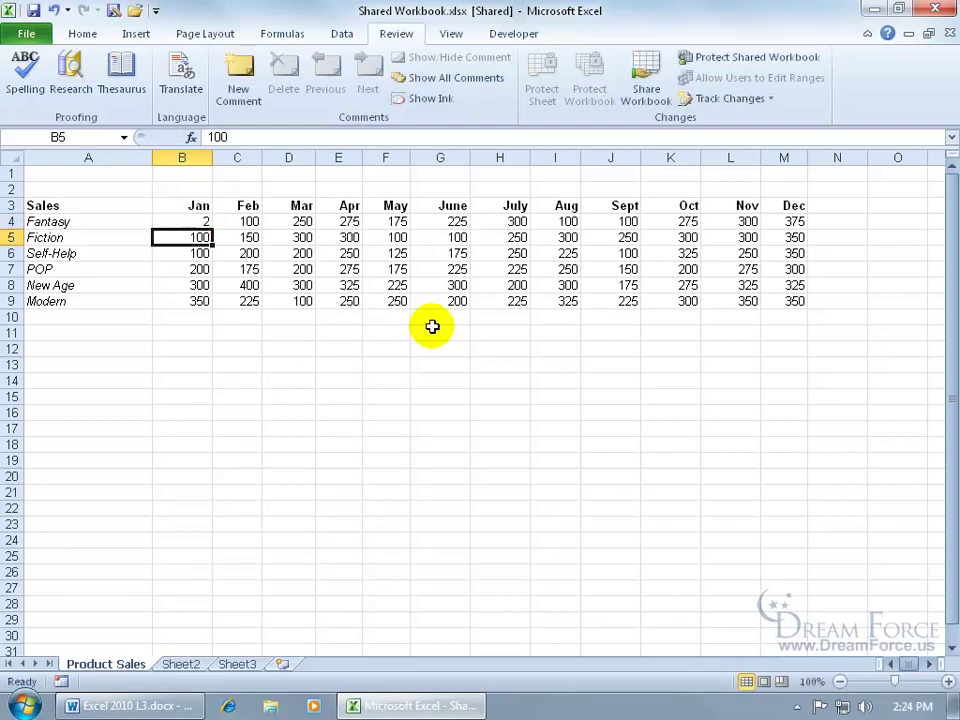
# Save the workbook and resolve the conflict on cell B4 by accepting the other user's change
pyautogui.click(33, 10)
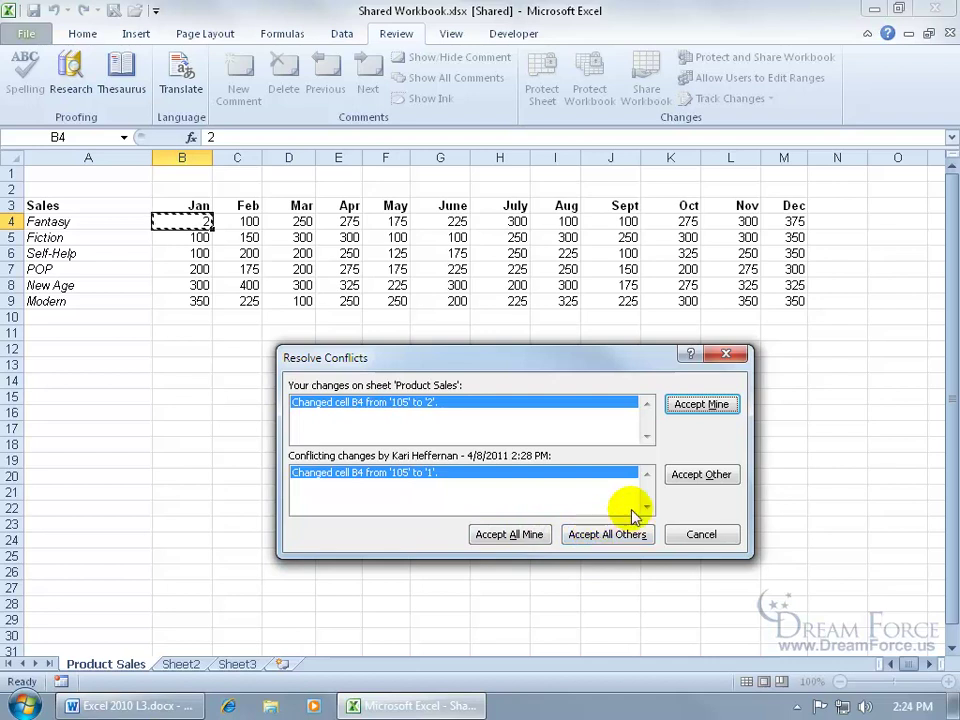
pyautogui.click(690, 475)
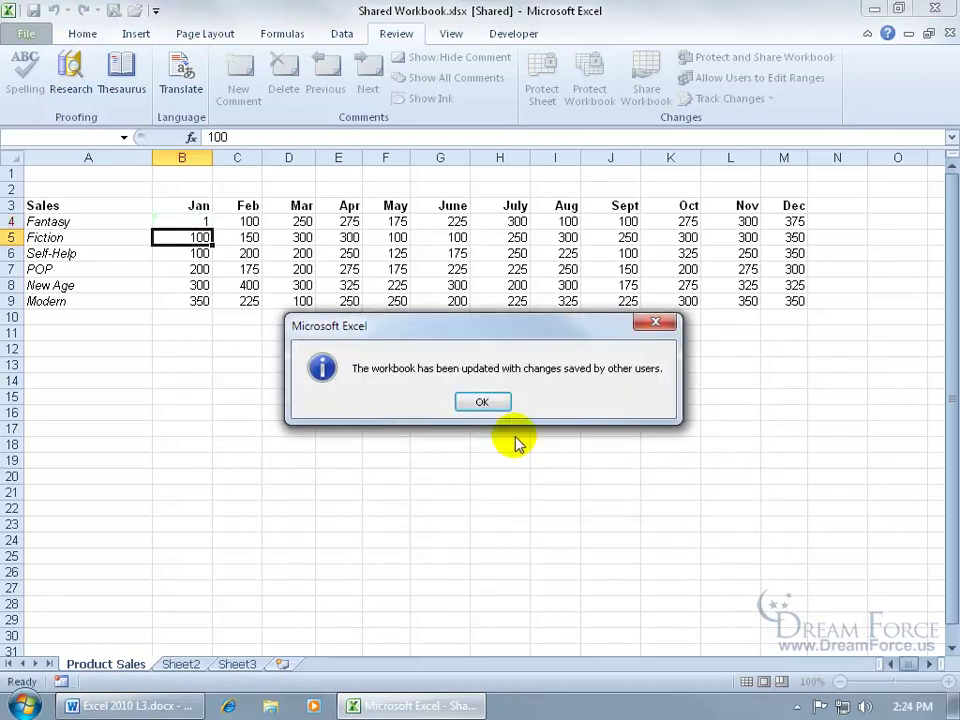
pyautogui.click(490, 402)
pyautogui.moveTo(173, 221)
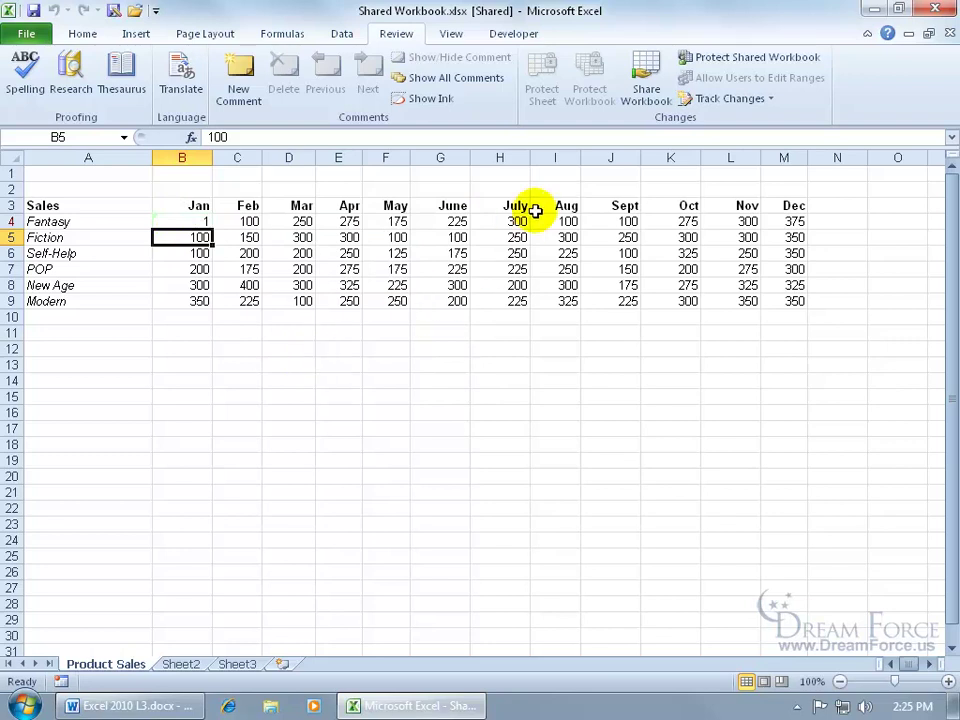
# Try to remove the other user from the shared workbook
pyautogui.click(647, 88)
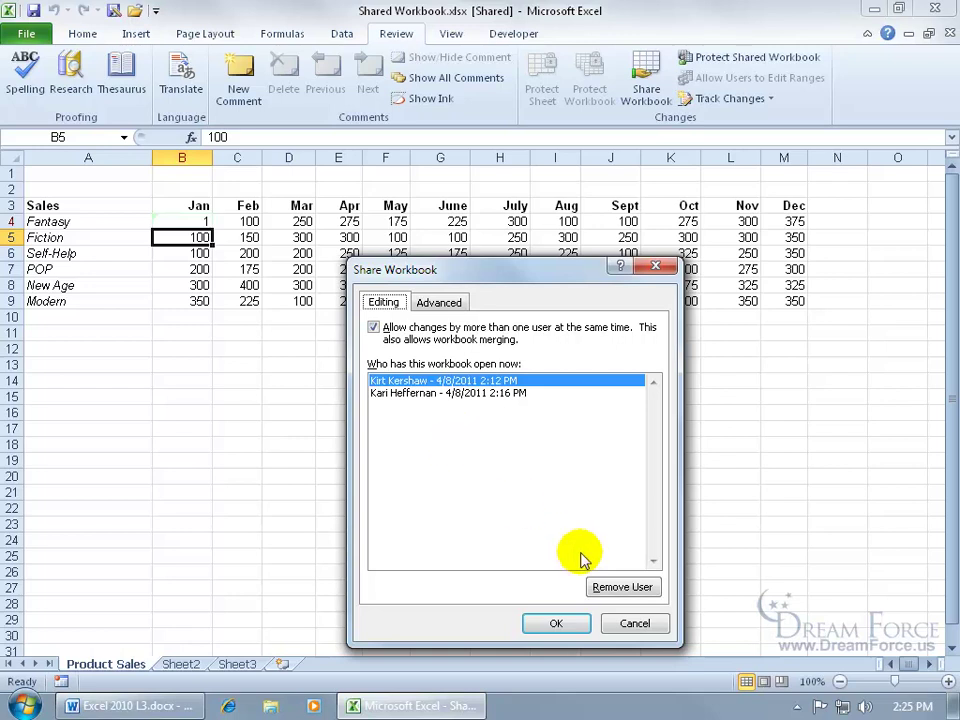
pyautogui.click(440, 393)
pyautogui.click(622, 587)
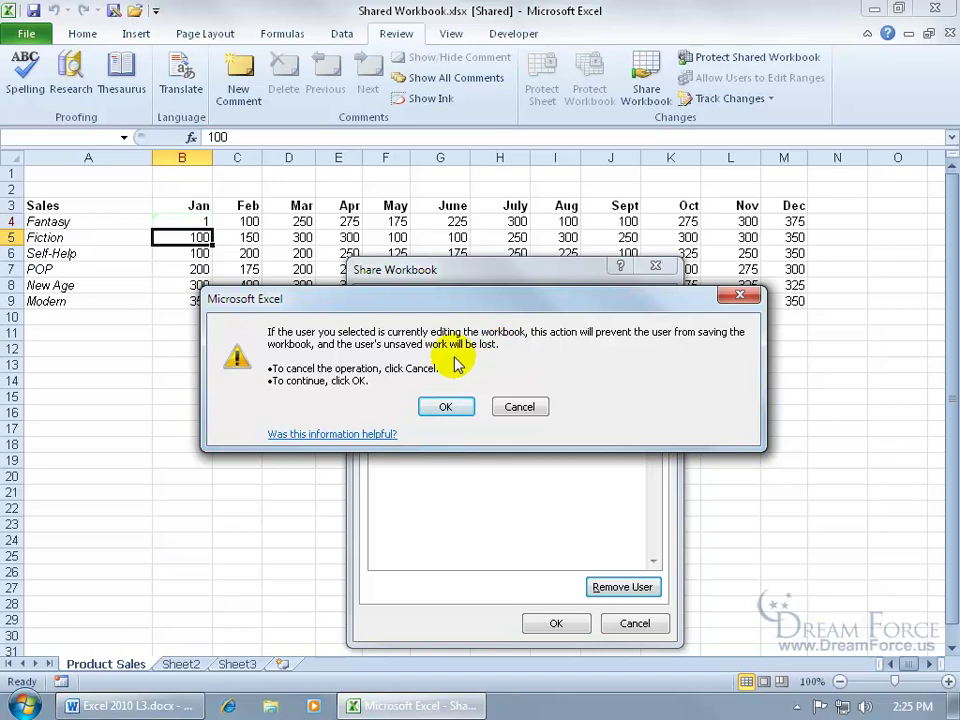
pyautogui.click(512, 410)
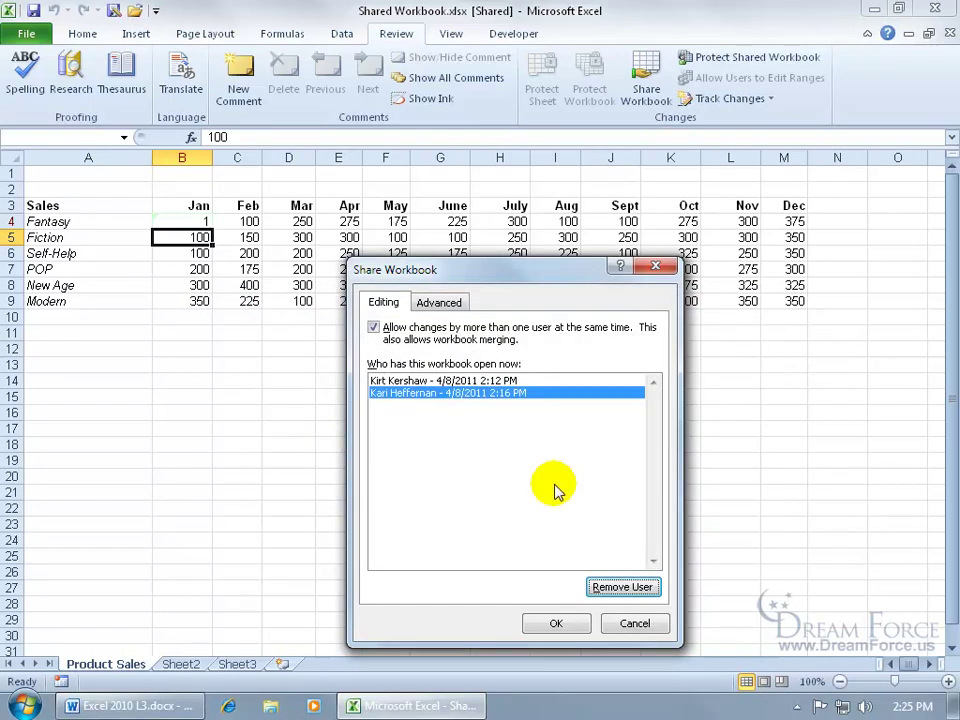
pyautogui.click(628, 623)
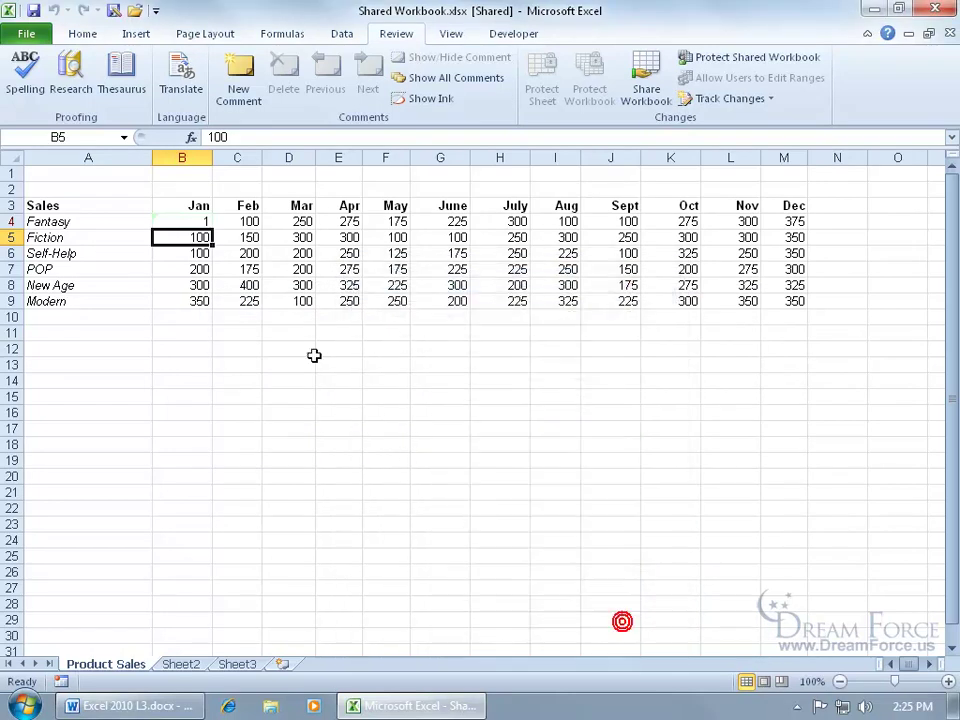
# Enter 5 in cell B11 and try to save the shared workbook
pyautogui.click(197, 330)
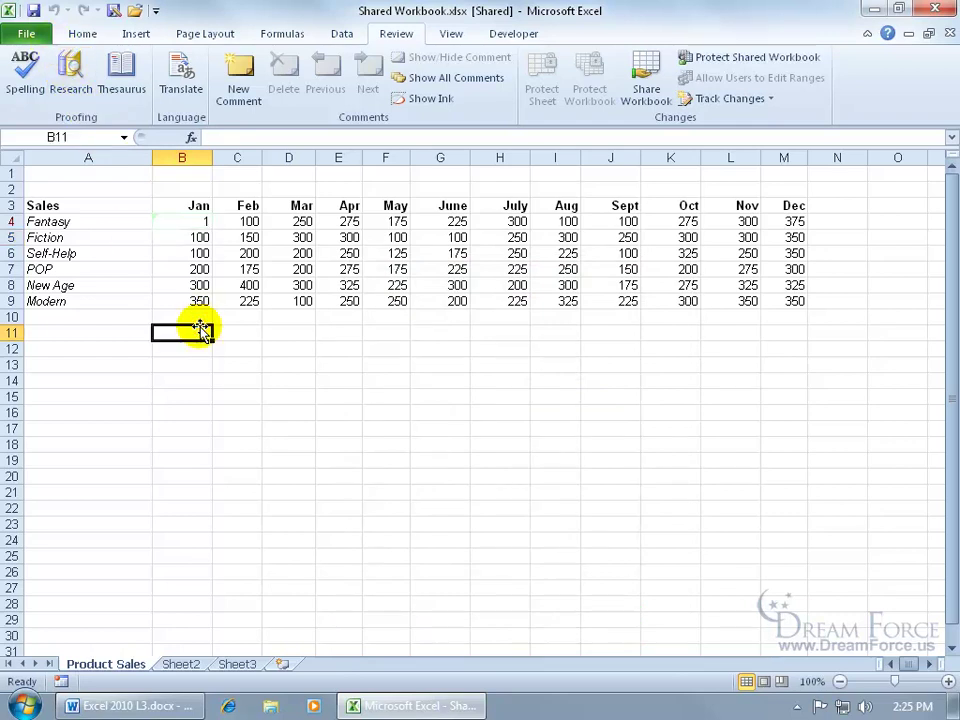
pyautogui.press('Down')
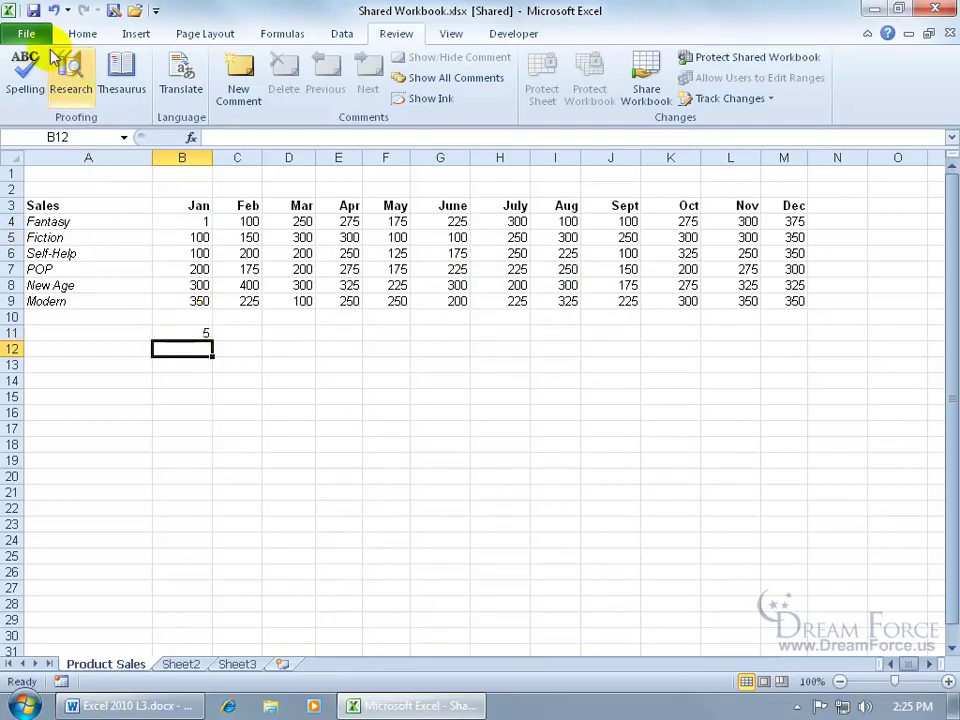
pyautogui.click(33, 11)
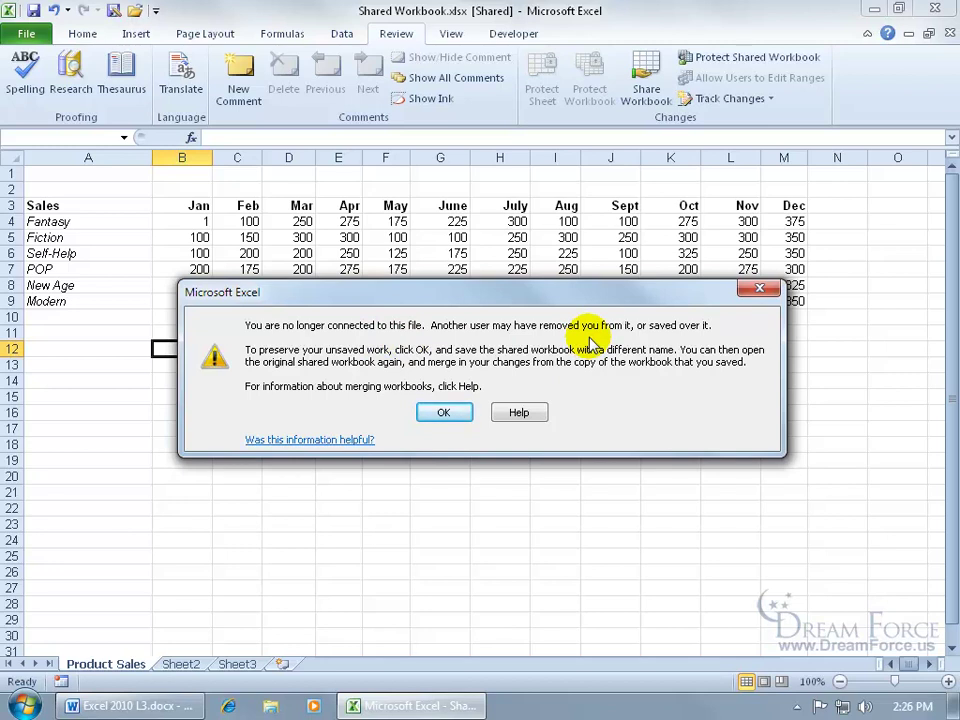
pyautogui.click(466, 412)
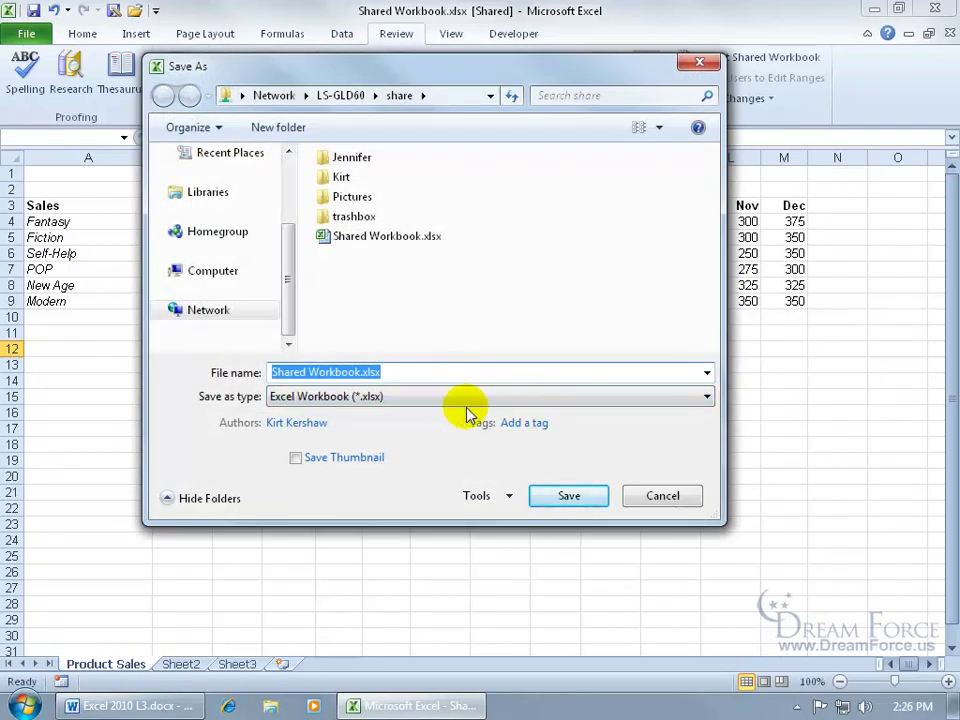
pyautogui.click(654, 495)
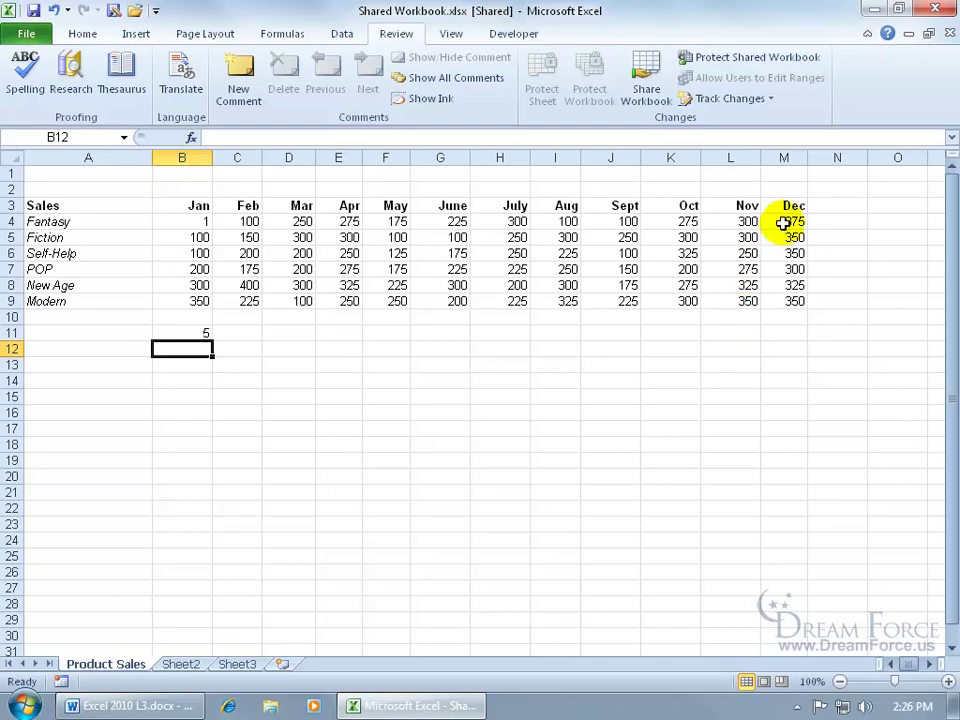
# Close the workbook without saving and reopen Shared Workbook.xlsx from the network share
pyautogui.click(948, 31)
pyautogui.click(505, 377)
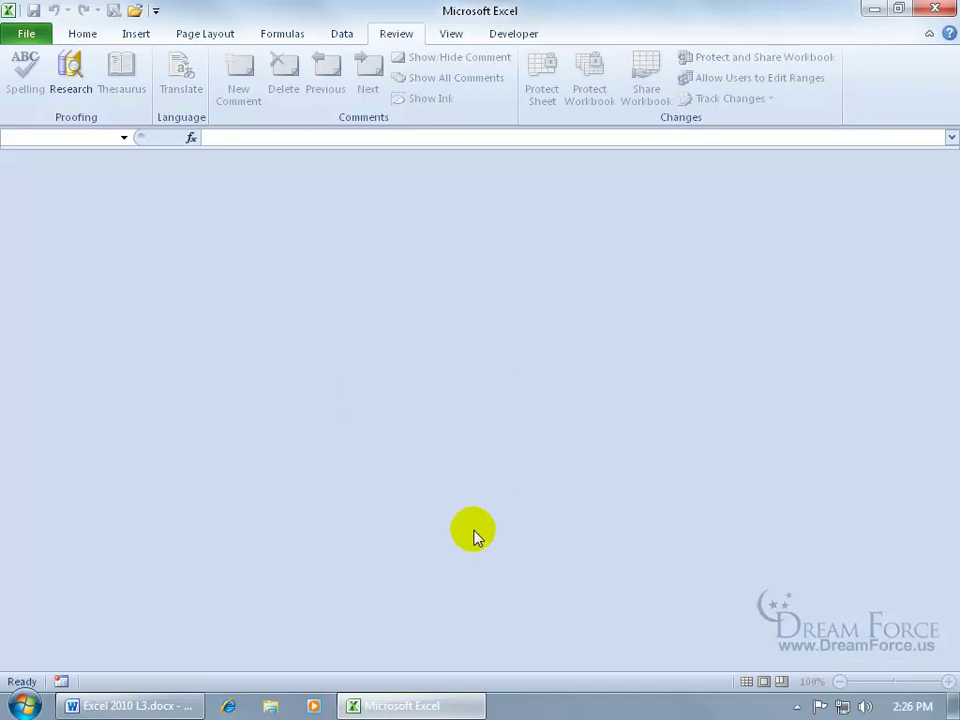
pyautogui.click(24, 33)
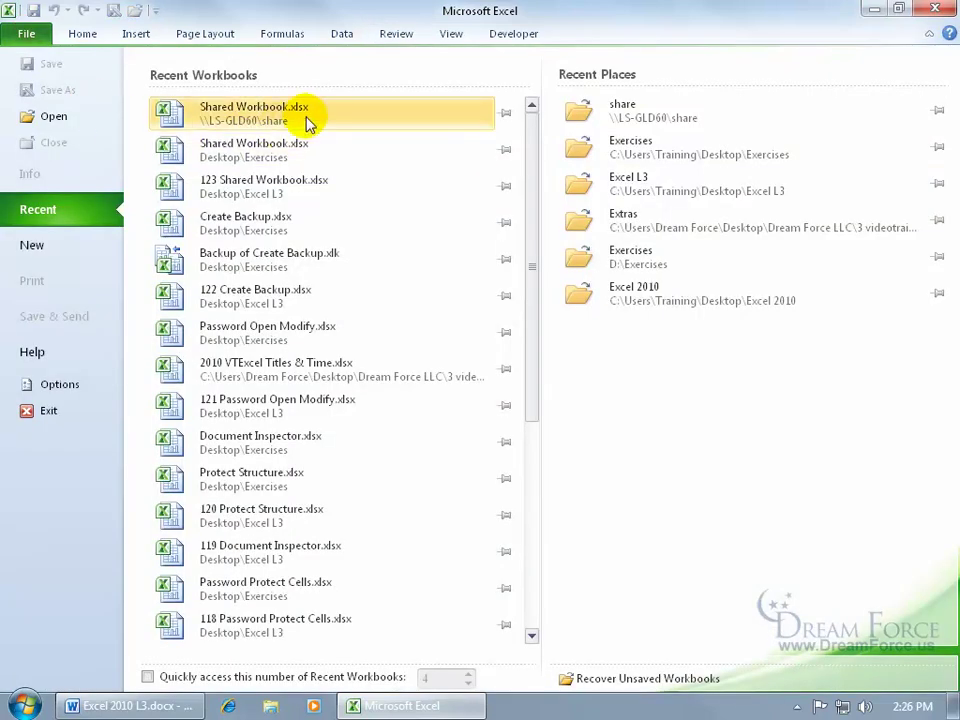
pyautogui.click(246, 108)
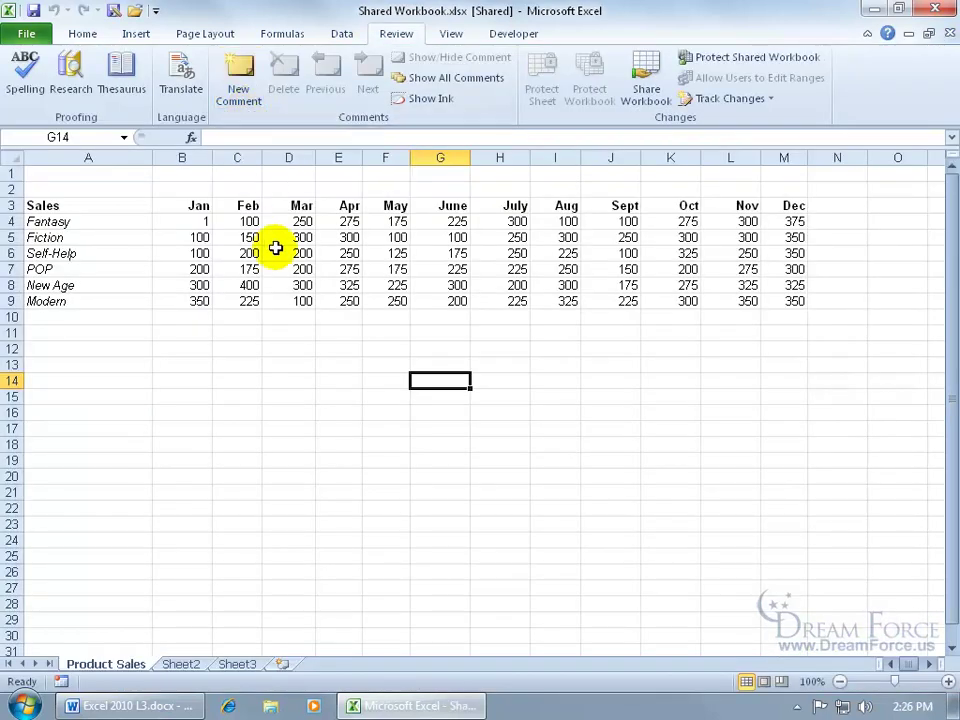
# Turn off simultaneous editing by several users and make the workbook exclusive
pyautogui.click(636, 88)
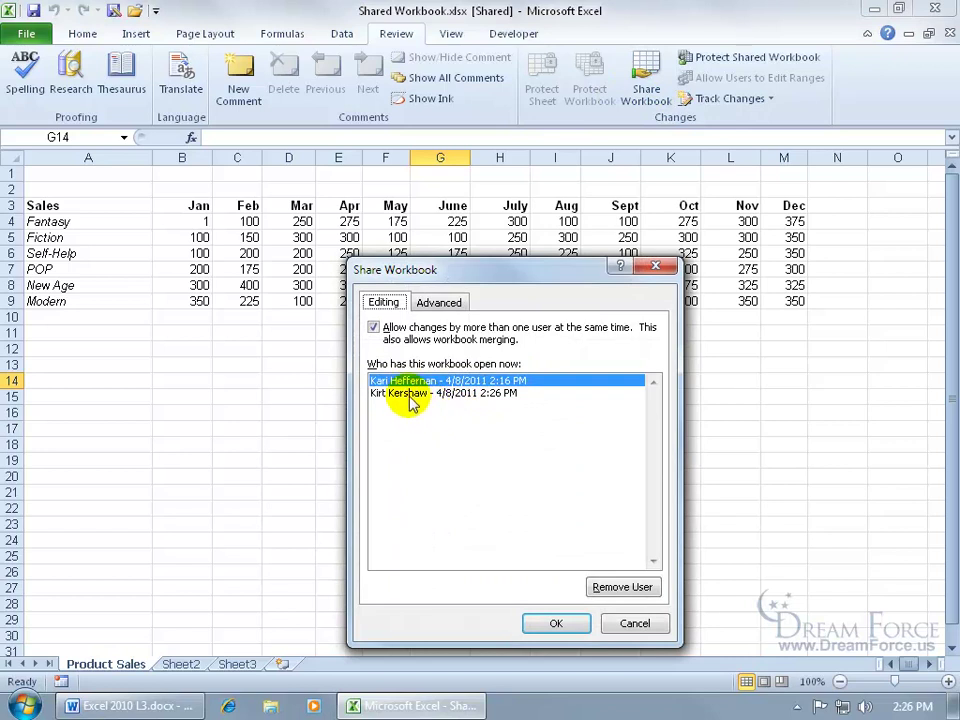
pyautogui.click(373, 327)
pyautogui.click(556, 623)
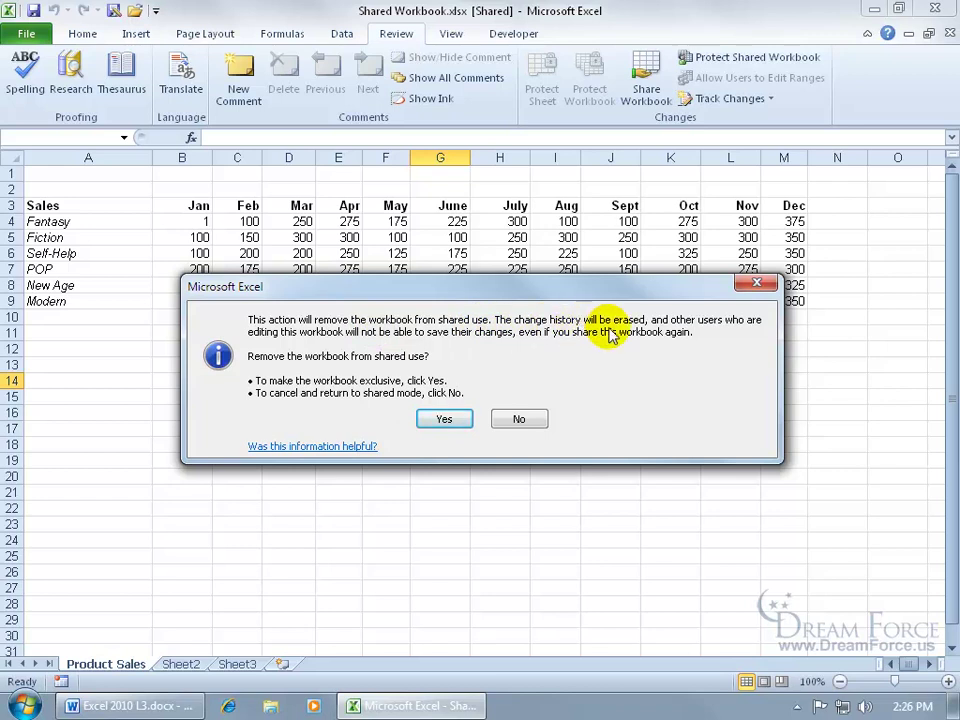
pyautogui.click(446, 419)
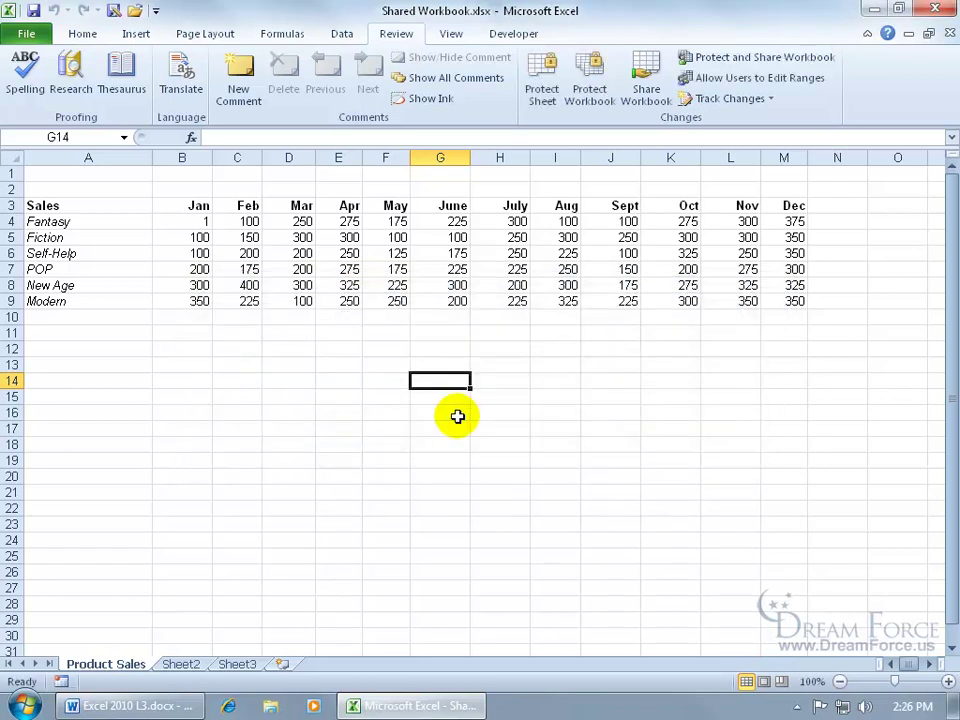